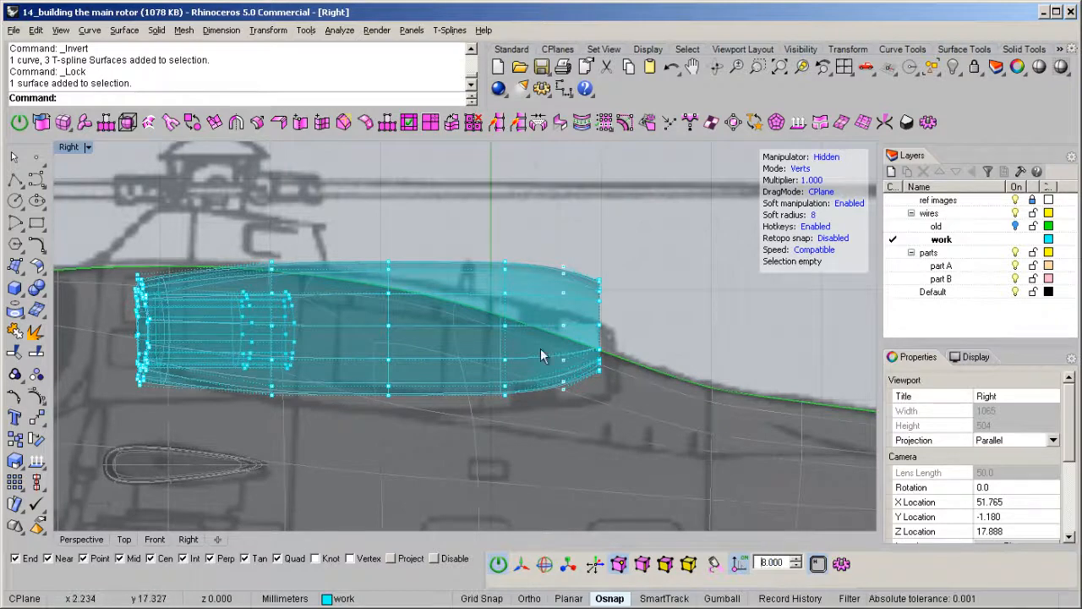
# - Select the nacelle's two rearmost vertex rings and scale them down slightly in the front view
pyautogui.moveTo(544, 243); pyautogui.dragTo(723, 386)
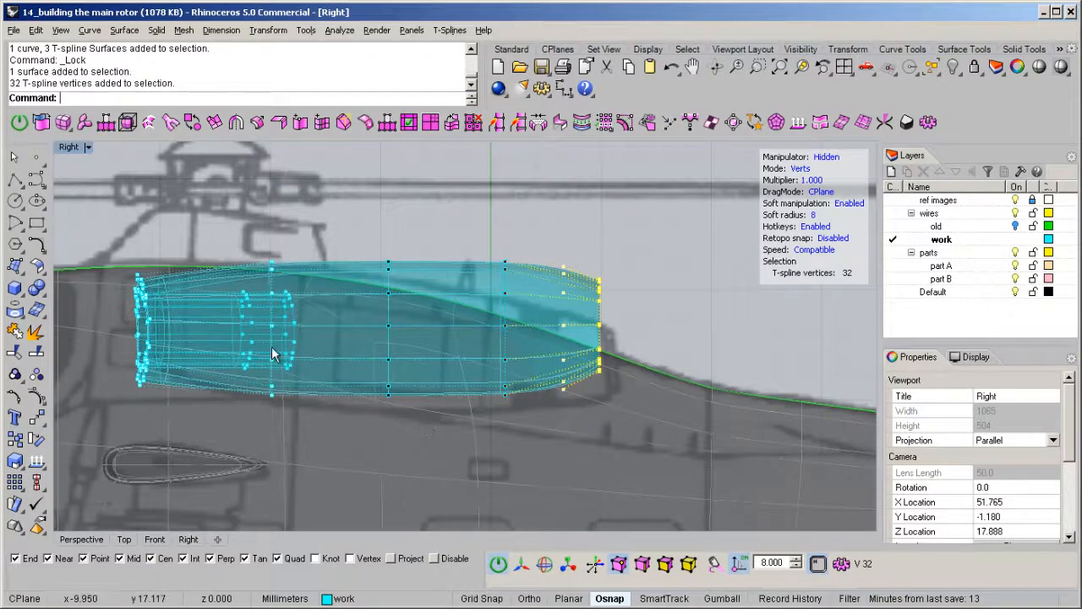
pyautogui.moveTo(528, 404); pyautogui.dragTo(555, 372, button='right')
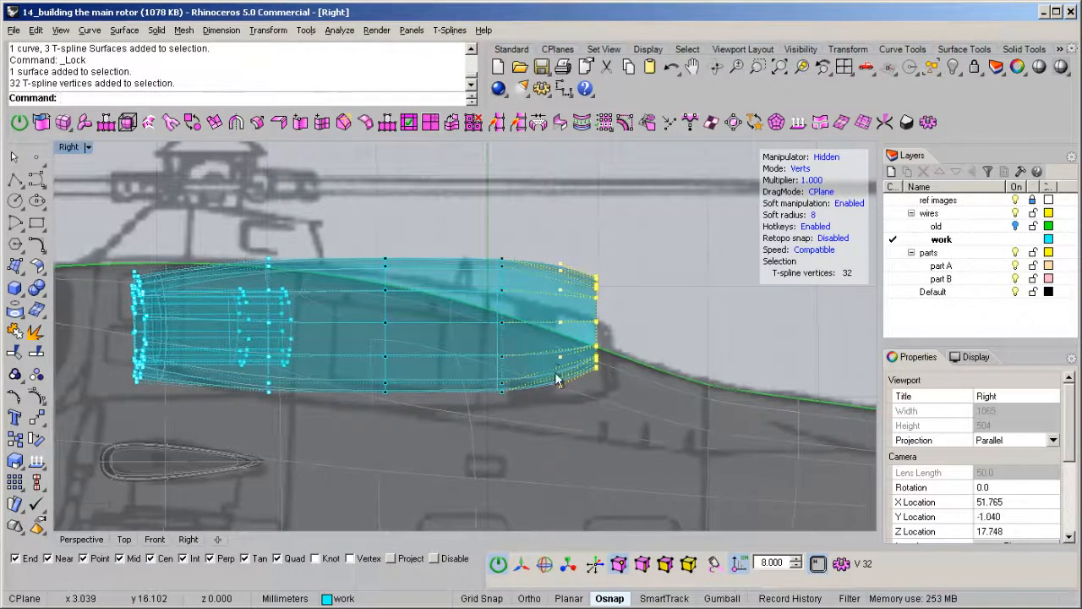
pyautogui.press('r')
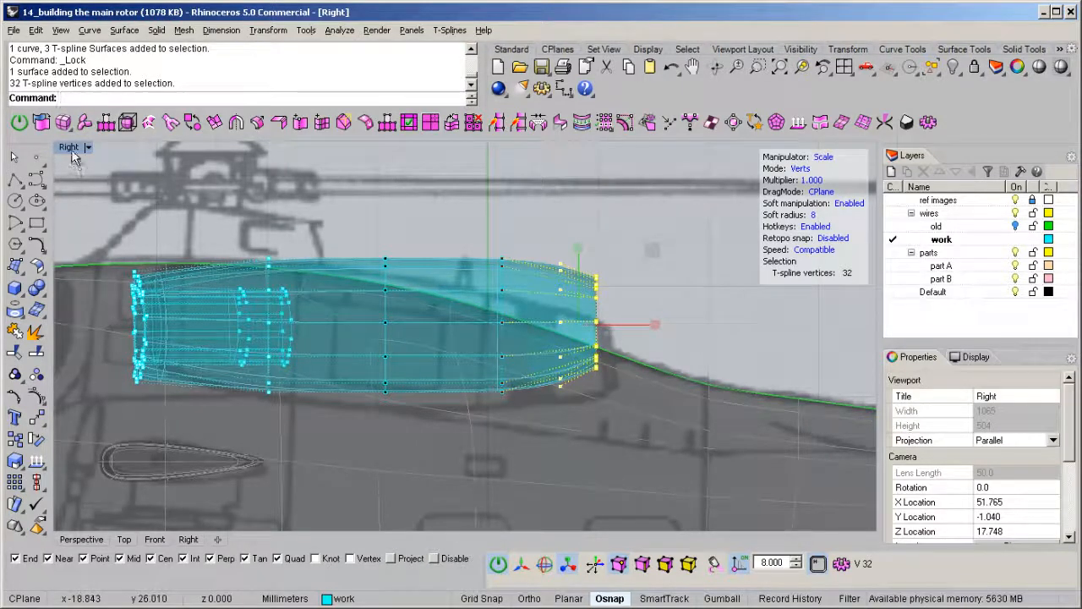
pyautogui.doubleClick(69, 147)
pyautogui.click(318, 447)
pyautogui.scroll(5, 296, 433)
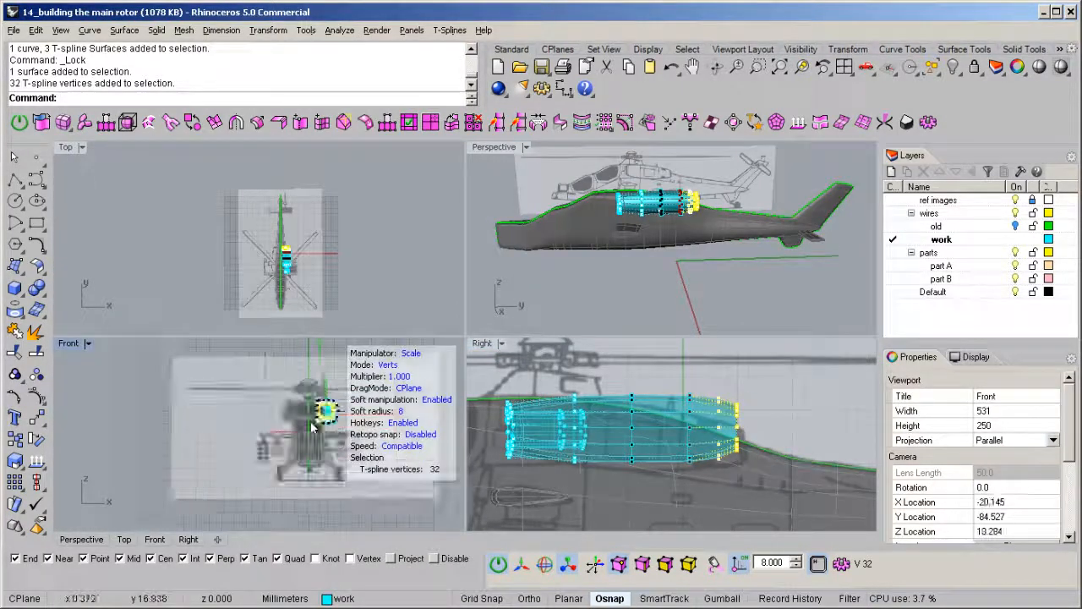
pyautogui.scroll(5, 292, 431)
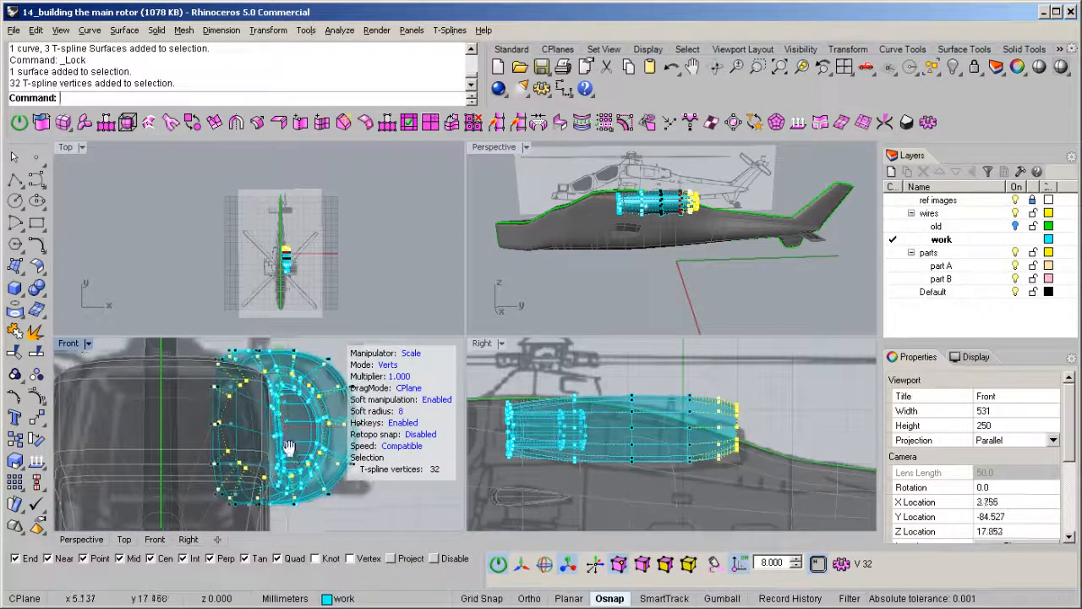
pyautogui.moveTo(260, 444); pyautogui.dragTo(259, 441)
# - Move the nacelle's rear vertices down and rearward in the side view to follow the fuselage slope
pyautogui.moveTo(709, 447); pyautogui.dragTo(608, 447, button='right')
pyautogui.press('w')
pyautogui.scroll(2, 680, 354)
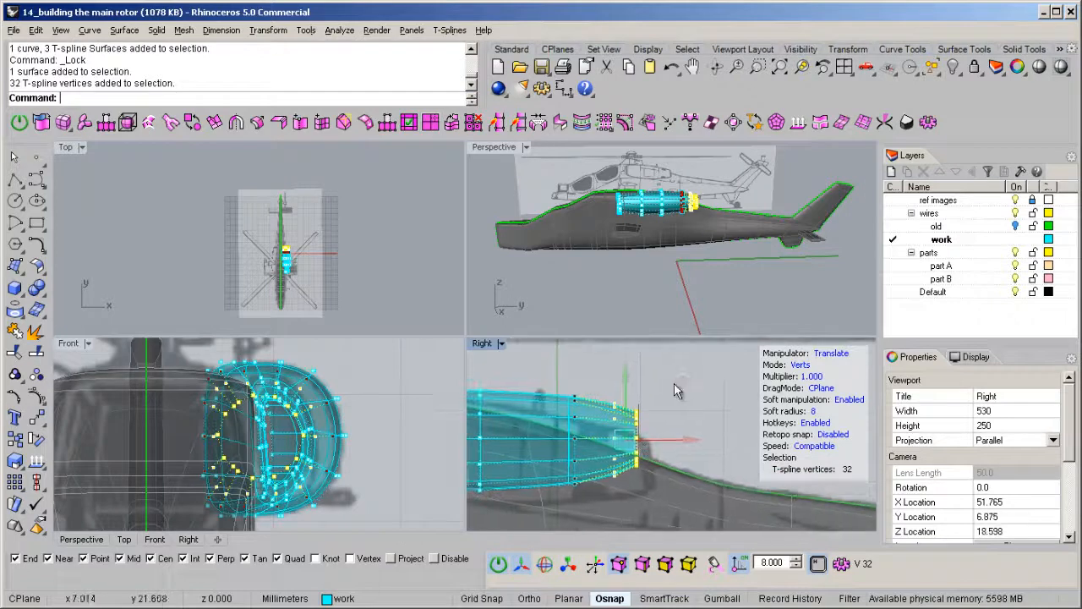
pyautogui.moveTo(677, 383); pyautogui.dragTo(693, 410)
# - Disable soft manipulation and move the nacelle's middle ring of 16 vertices slightly down in the side view
pyautogui.scroll(-2, 595, 465)
pyautogui.moveTo(554, 461); pyautogui.dragTo(620, 447, button='right')
pyautogui.doubleClick(481, 344)
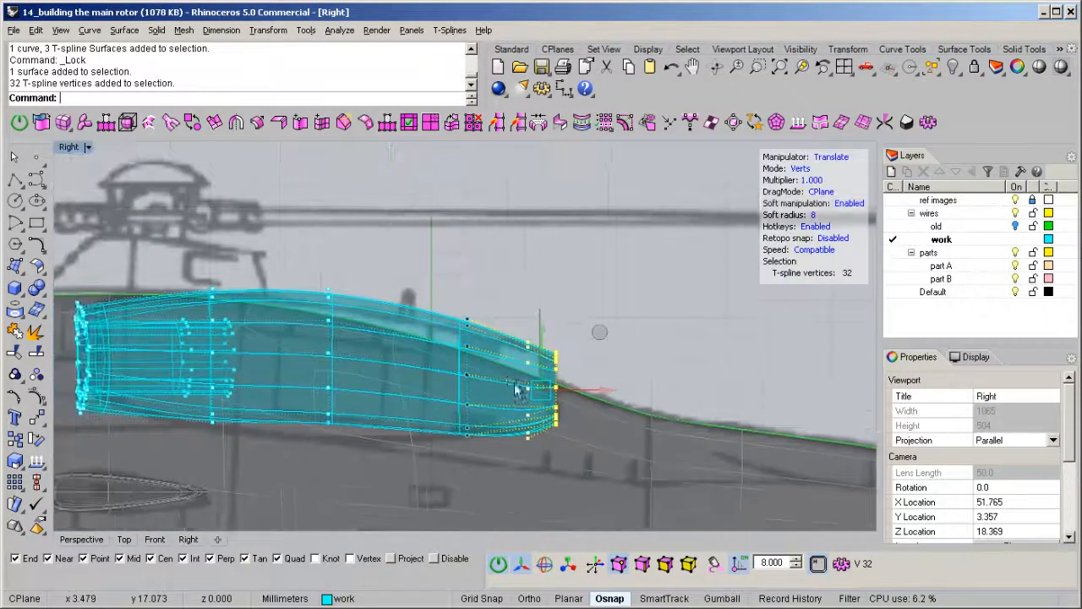
pyautogui.moveTo(295, 230); pyautogui.dragTo(389, 495)
pyautogui.moveTo(395, 418); pyautogui.dragTo(408, 403, button='right')
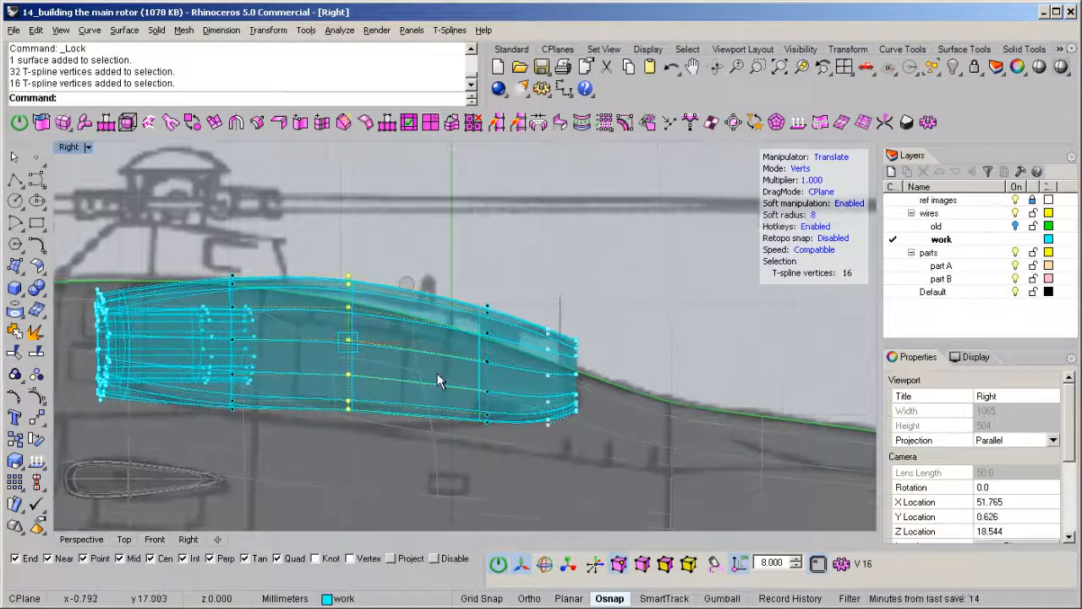
pyautogui.click(740, 569)
pyautogui.moveTo(354, 329); pyautogui.dragTo(394, 324, button='right')
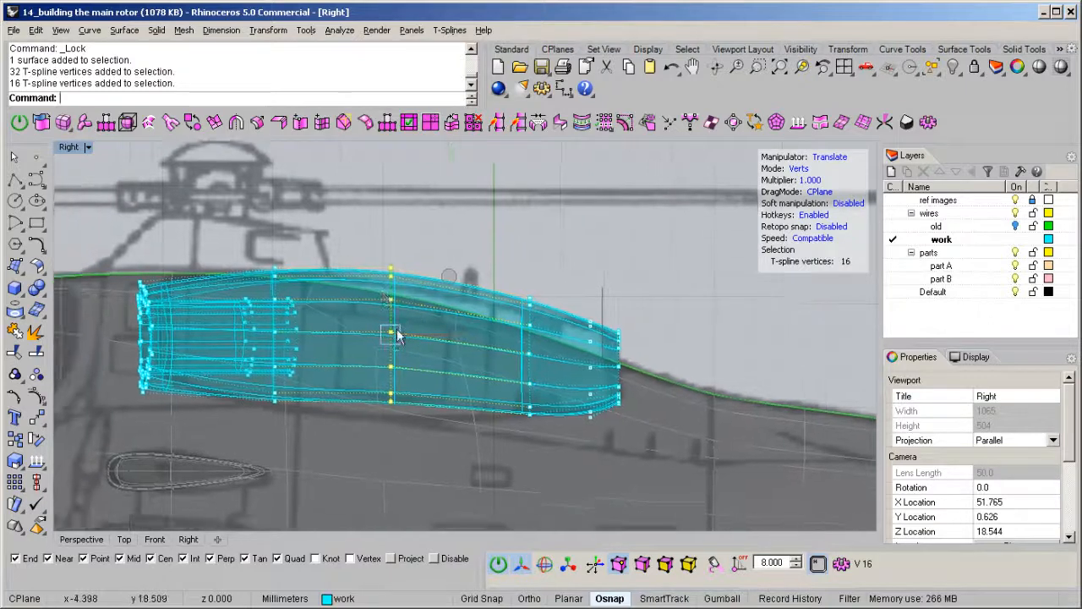
pyautogui.scroll(2, 386, 314)
pyautogui.moveTo(394, 300)
pyautogui.mouseDown()
pyautogui.moveTo(397, 318)
pyautogui.moveTo(394, 306)
pyautogui.mouseUp()
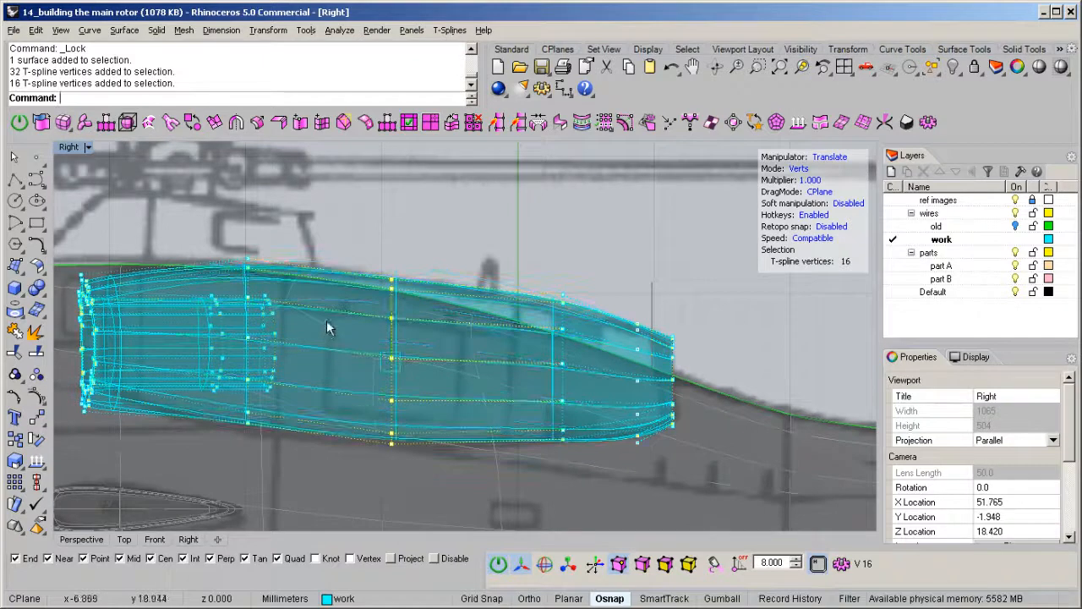
pyautogui.moveTo(307, 360); pyautogui.dragTo(383, 358, button='right')
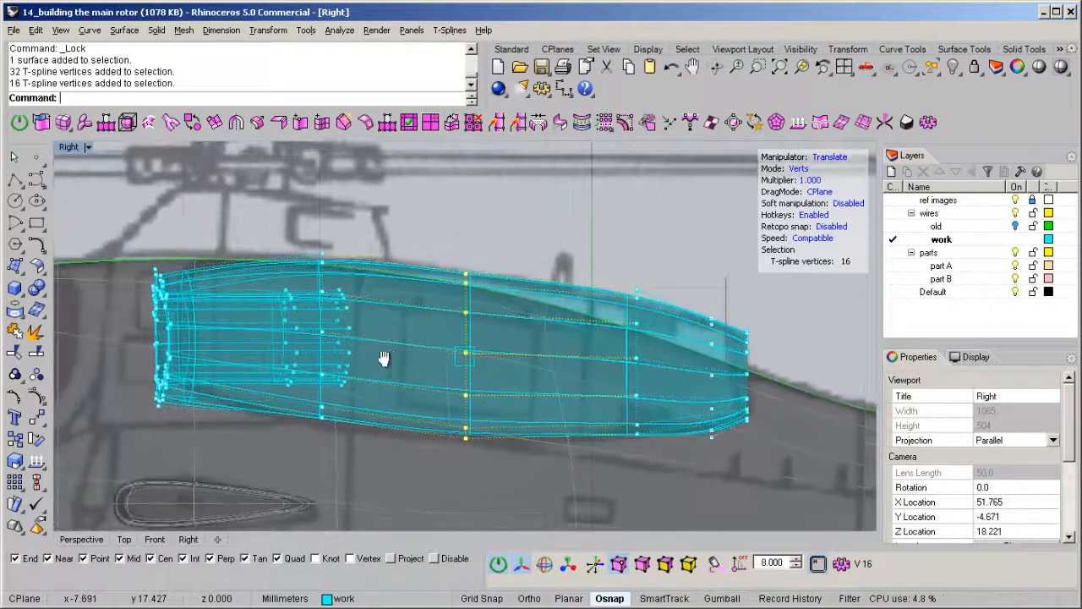
# - Select the full edge loop just behind the nacelle's intake and move it slightly down in the side view
pyautogui.doubleClick(69, 148)
pyautogui.moveTo(610, 218); pyautogui.dragTo(639, 261, button='right')
pyautogui.scroll(6, 660, 239)
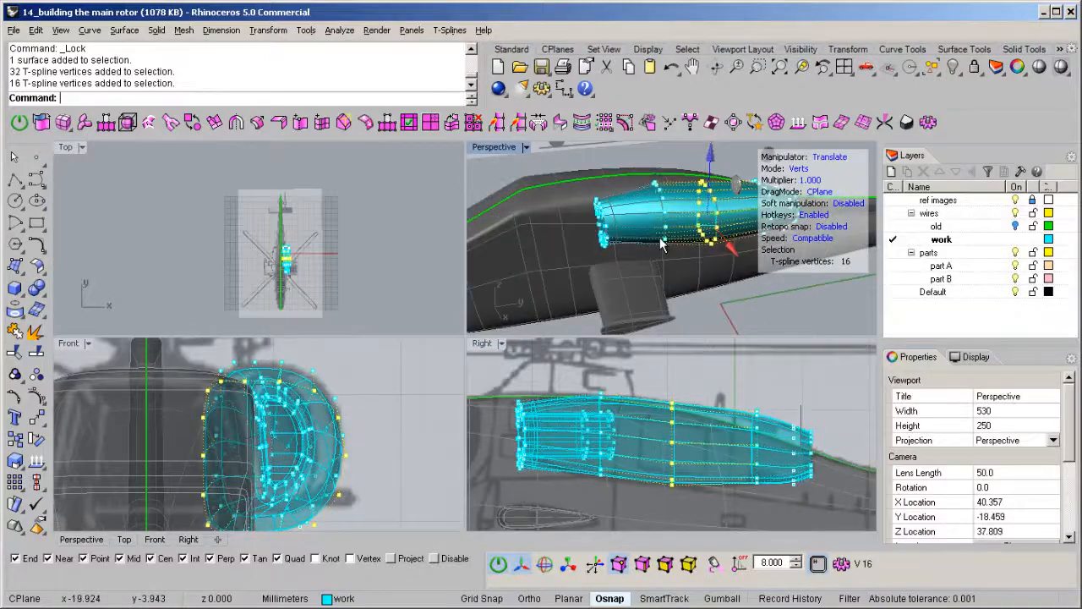
pyautogui.press('s')
pyautogui.scroll(4, 697, 203)
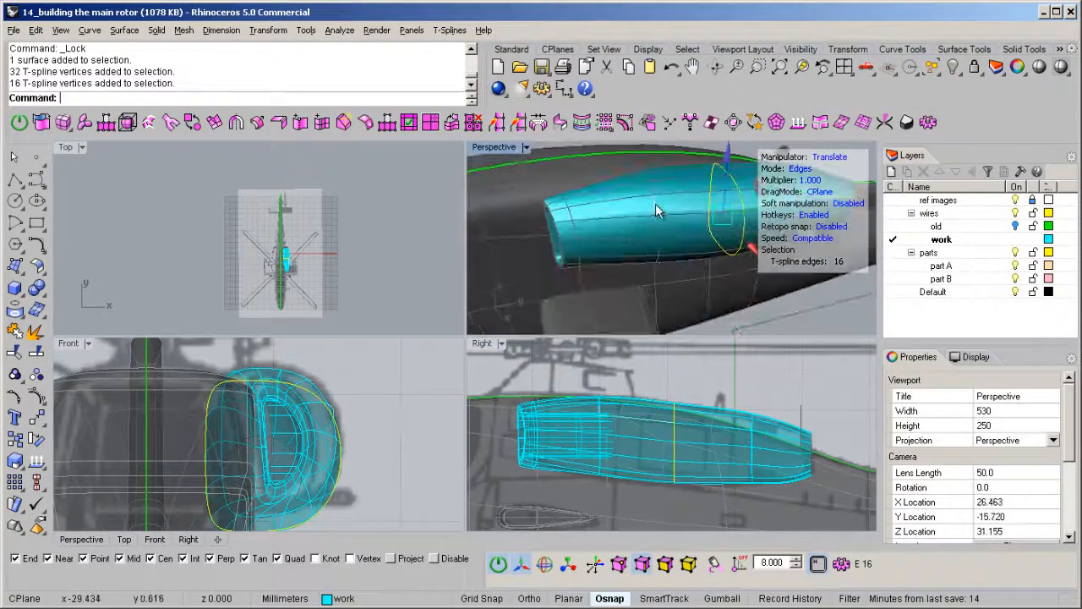
pyautogui.doubleClick(655, 204)
pyautogui.scroll(3, 625, 431)
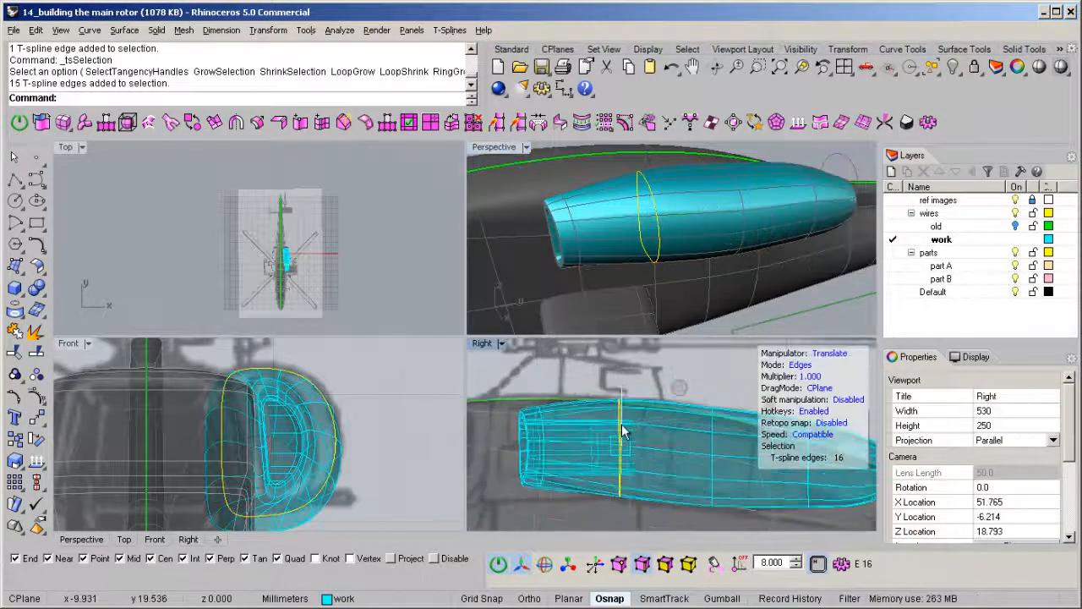
pyautogui.moveTo(622, 385); pyautogui.dragTo(621, 392)
# - Rotate the vertices at the nacelle's rear end about 4.65 degrees around their lowest point in the side view
pyautogui.moveTo(657, 452); pyautogui.dragTo(606, 437, button='right')
pyautogui.doubleClick(477, 342)
pyautogui.scroll(-2, 477, 351)
pyautogui.moveTo(435, 350); pyautogui.dragTo(534, 358, button='right')
pyautogui.press('a')
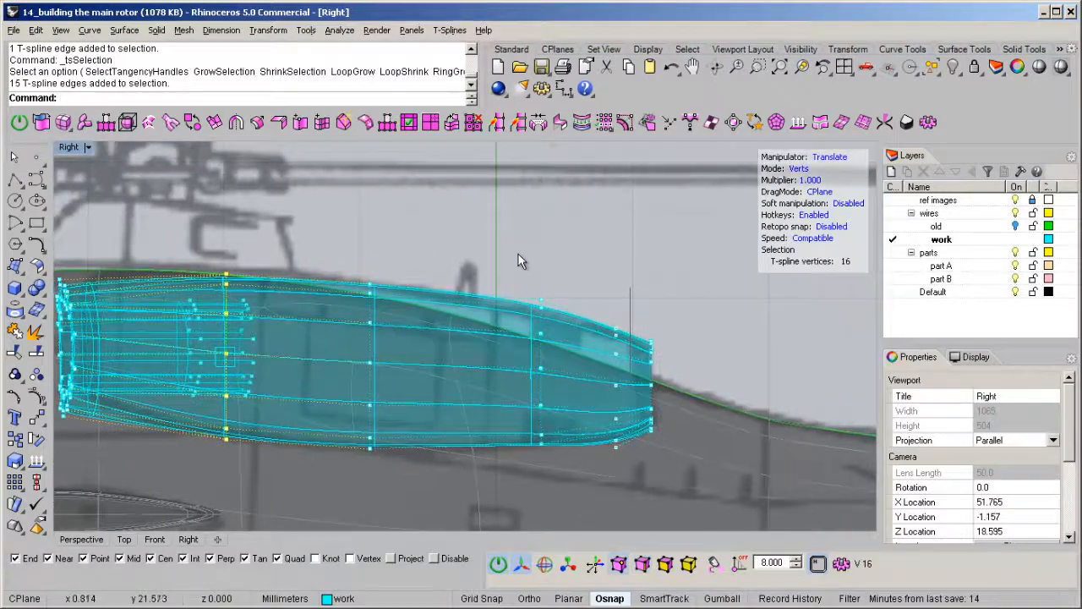
pyautogui.moveTo(589, 439); pyautogui.dragTo(556, 448, button='right')
pyautogui.scroll(4, 599, 386)
pyautogui.moveTo(662, 431); pyautogui.dragTo(624, 434, button='right')
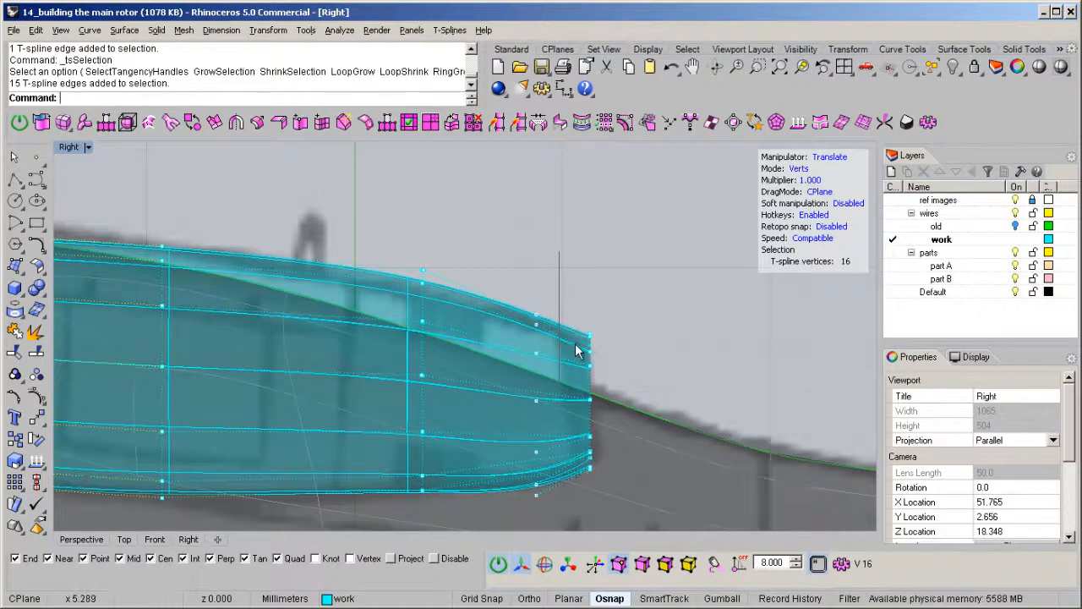
pyautogui.moveTo(509, 264); pyautogui.dragTo(644, 528)
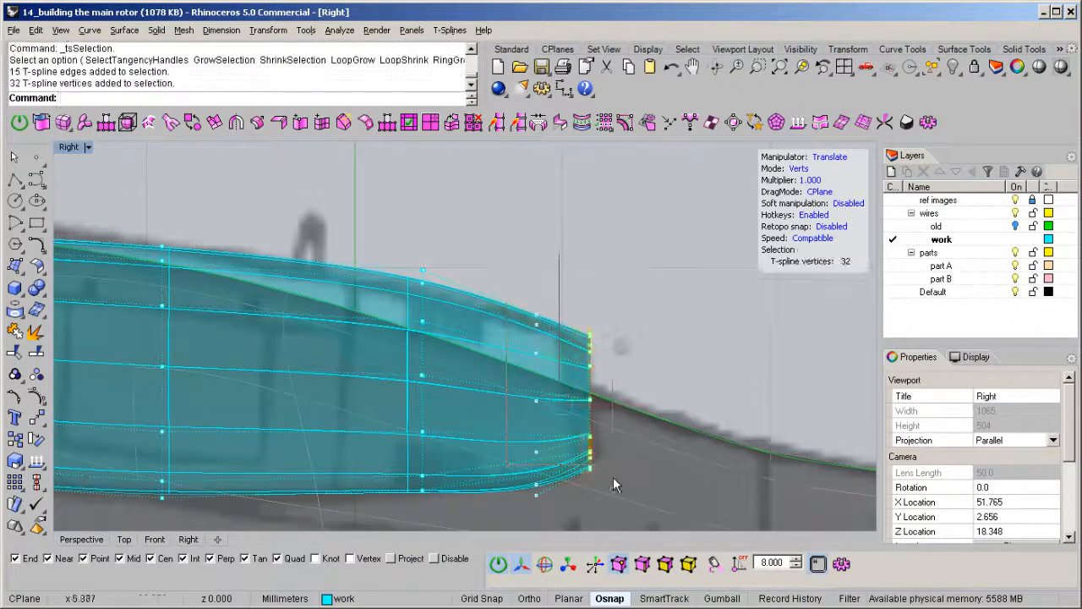
pyautogui.moveTo(603, 458); pyautogui.dragTo(589, 416, button='right')
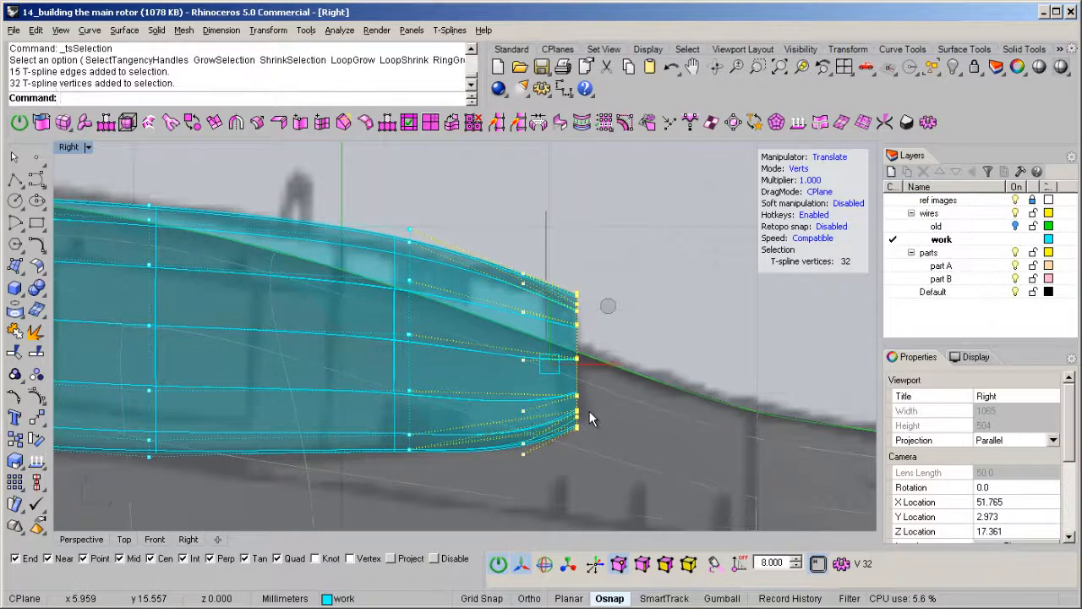
pyautogui.press('r')
pyautogui.click(580, 438)
pyautogui.click(583, 201)
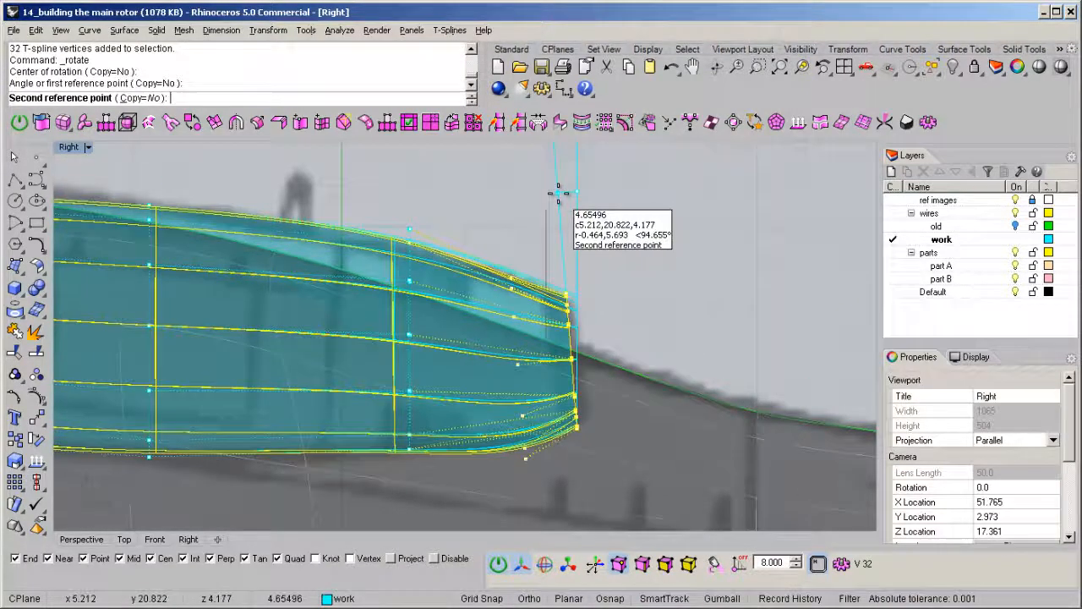
pyautogui.click(560, 190)
# - Rotate the 16-vertex ring just ahead of the rear end about 356.9 degrees around its lowest point and raise it slightly
pyautogui.moveTo(472, 227); pyautogui.dragTo(545, 484)
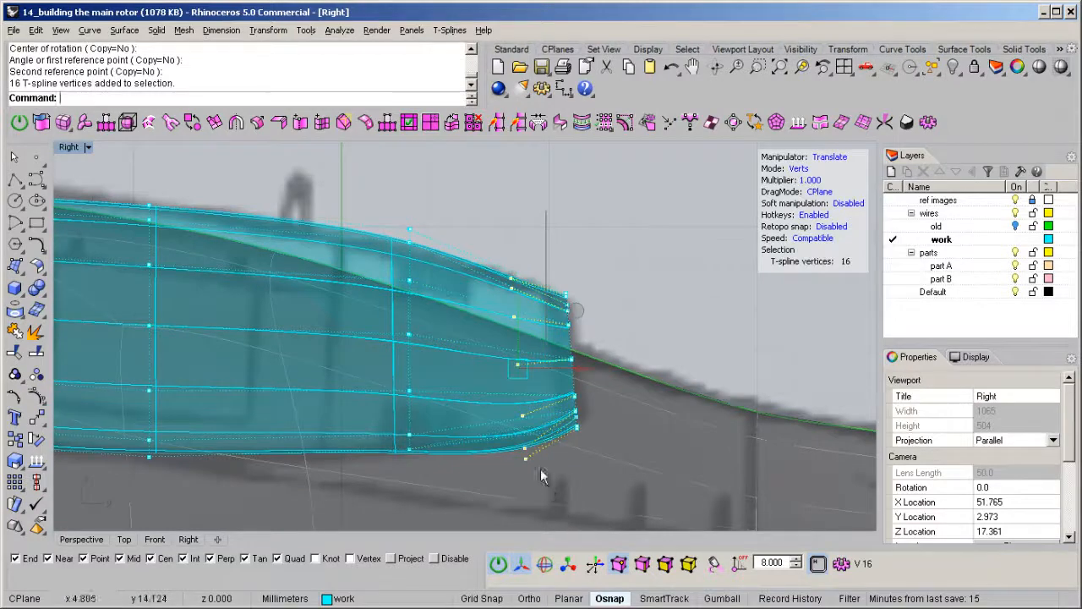
pyautogui.press('Return')
pyautogui.click(526, 457)
pyautogui.click(526, 188)
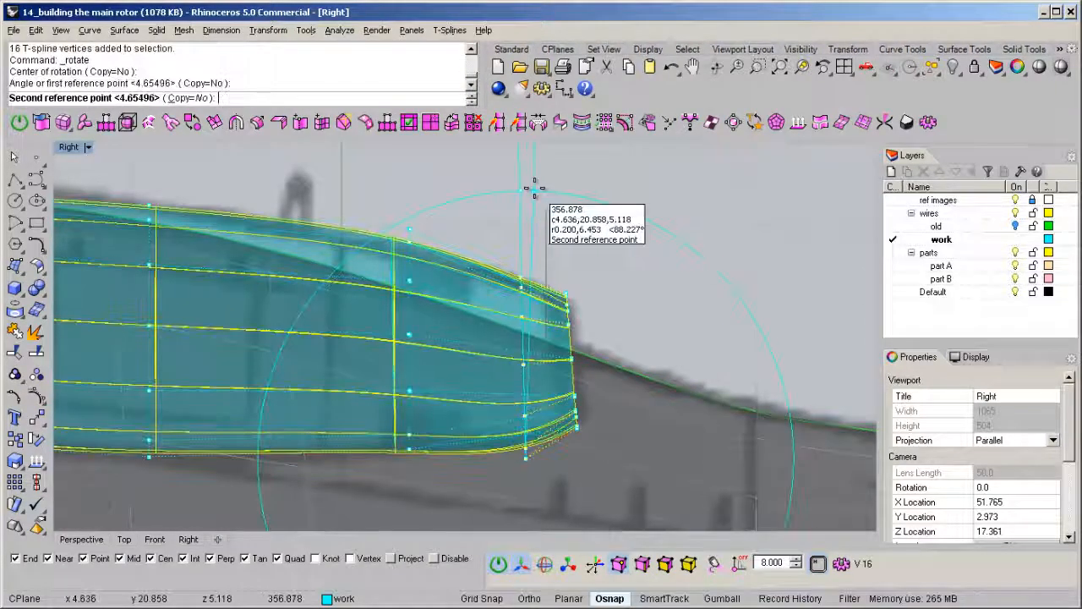
pyautogui.click(534, 189)
pyautogui.moveTo(521, 311); pyautogui.dragTo(521, 305)
pyautogui.moveTo(449, 392); pyautogui.dragTo(491, 378, button='right')
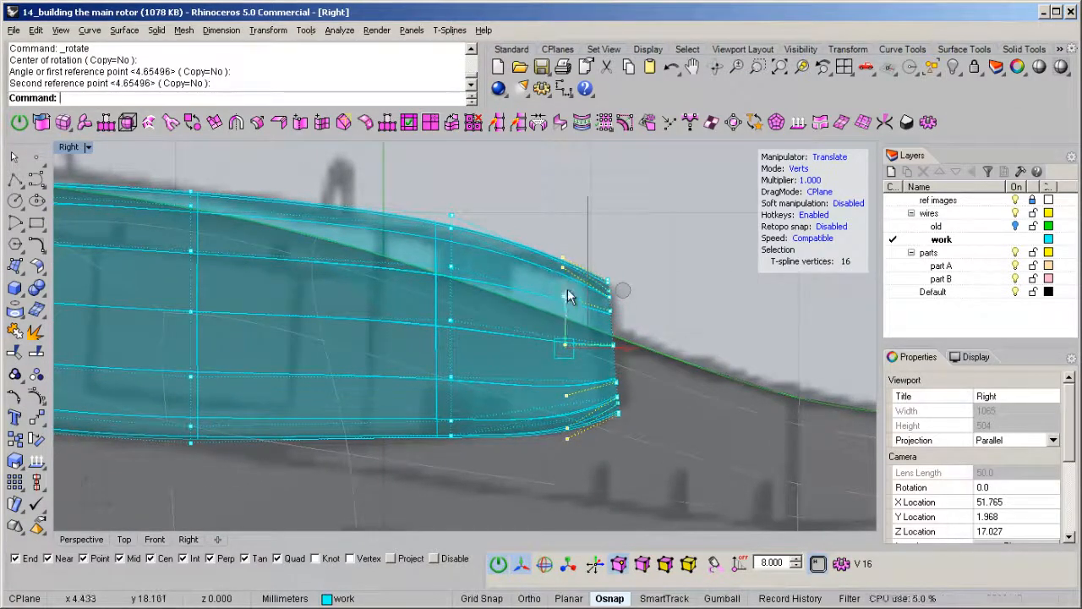
# - Lower the nine upper vertices of the next ring forward and nudge the middle ring's five lowest vertices to smooth the nacelle profile
pyautogui.moveTo(432, 307); pyautogui.dragTo(527, 319, button='right')
pyautogui.scroll(-4, 526, 319)
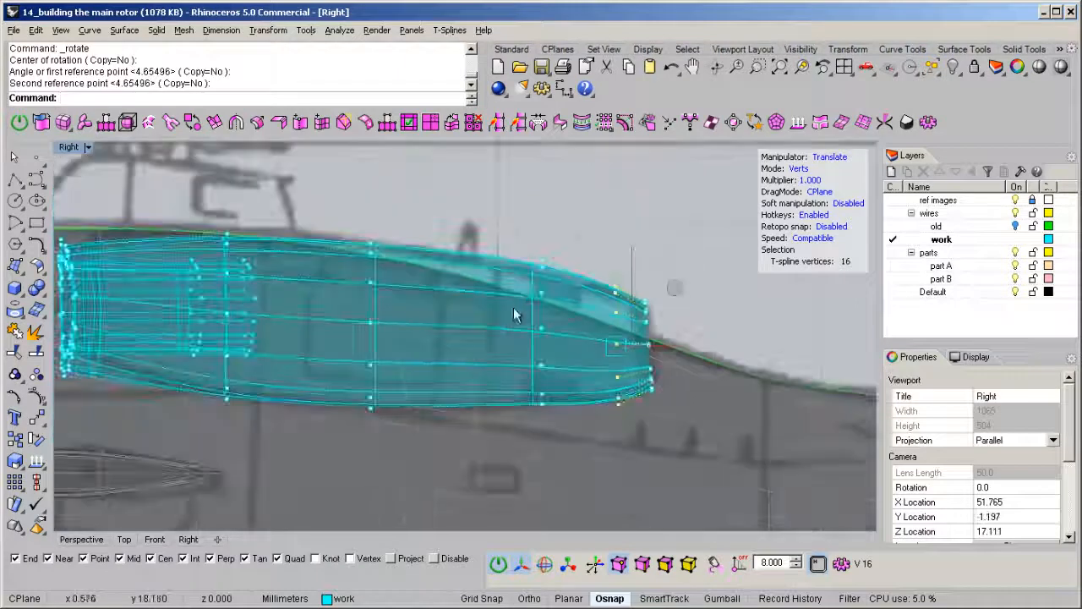
pyautogui.moveTo(517, 236); pyautogui.dragTo(563, 353)
pyautogui.scroll(3, 541, 273)
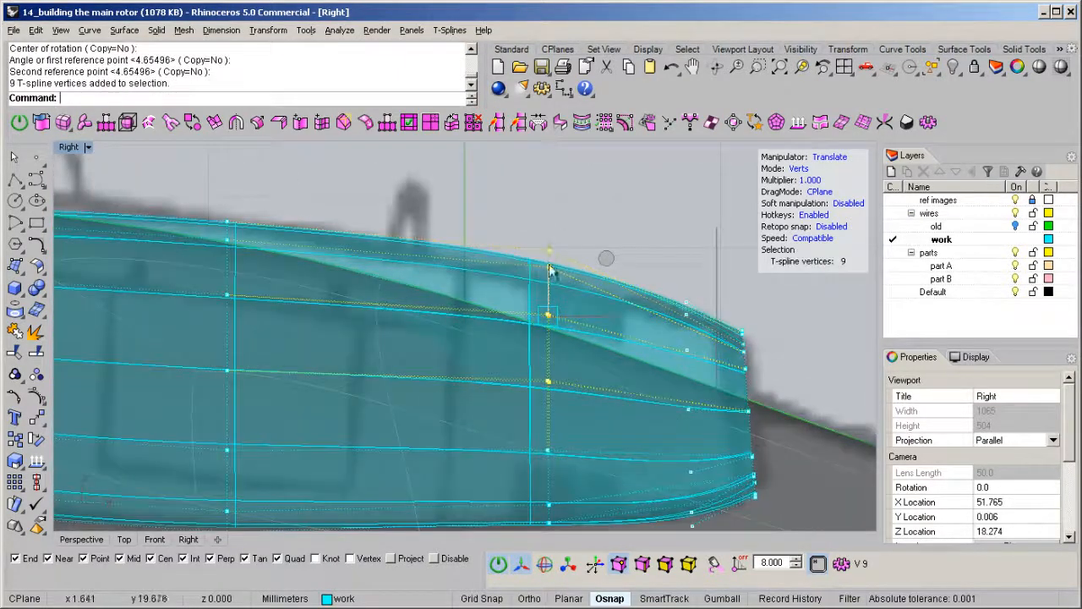
pyautogui.moveTo(333, 314); pyautogui.dragTo(529, 278, button='right')
pyautogui.scroll(-3, 529, 277)
pyautogui.scroll(4, 425, 464)
pyautogui.moveTo(426, 465); pyautogui.dragTo(460, 338)
pyautogui.scroll(-4, 433, 353)
pyautogui.moveTo(261, 411); pyautogui.dragTo(375, 421, button='right')
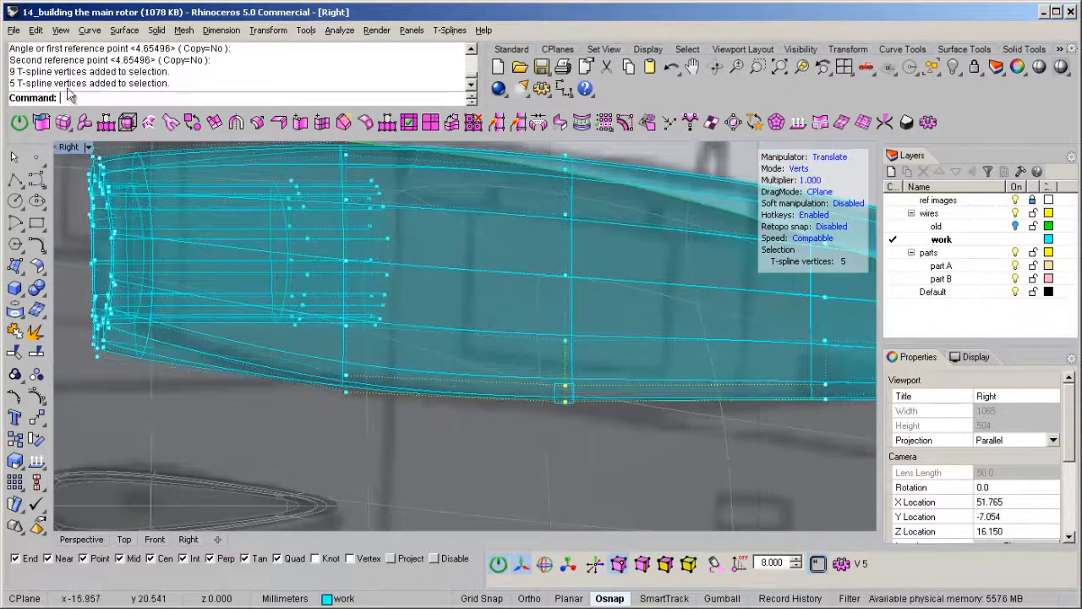
# - Return to object selection, unlock all objects and delete the leftover construction curve beside the fuselage
pyautogui.doubleClick(66, 148)
pyautogui.doubleClick(479, 147)
pyautogui.scroll(-4, 499, 300)
pyautogui.moveTo(575, 326); pyautogui.dragTo(474, 270, button='right')
pyautogui.press('f')
pyautogui.moveTo(529, 316); pyautogui.dragTo(489, 308, button='right')
pyautogui.hotkey('ctrl', 'alt', 'l')
pyautogui.click(590, 296)
pyautogui.press('Delete')
# - Select the nacelle's T-spline surface and move it to the part A layer
pyautogui.click(489, 308)
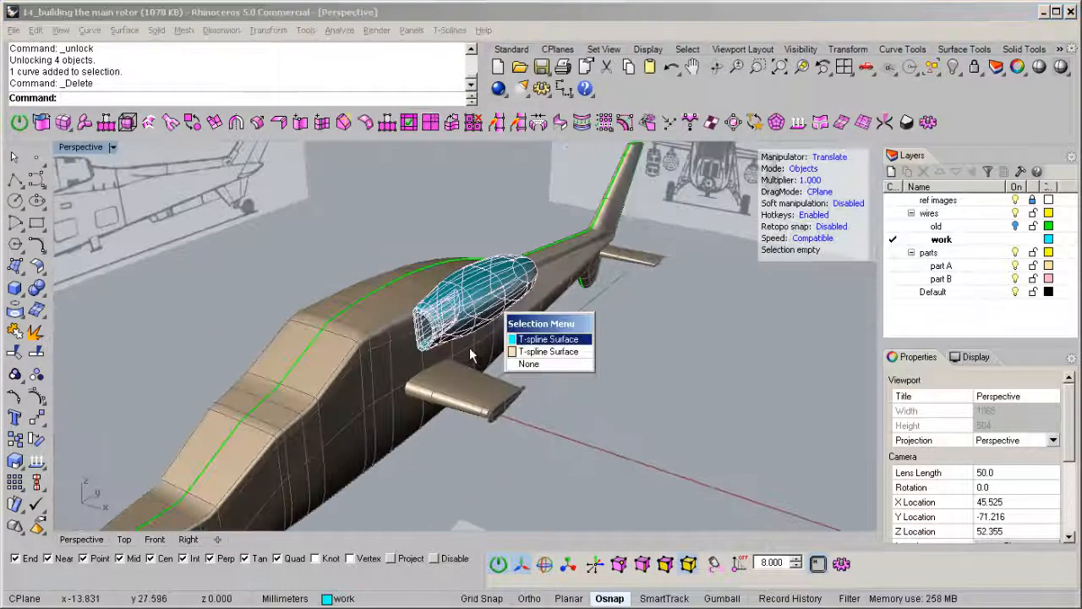
pyautogui.click(548, 339)
pyautogui.rightClick(939, 265)
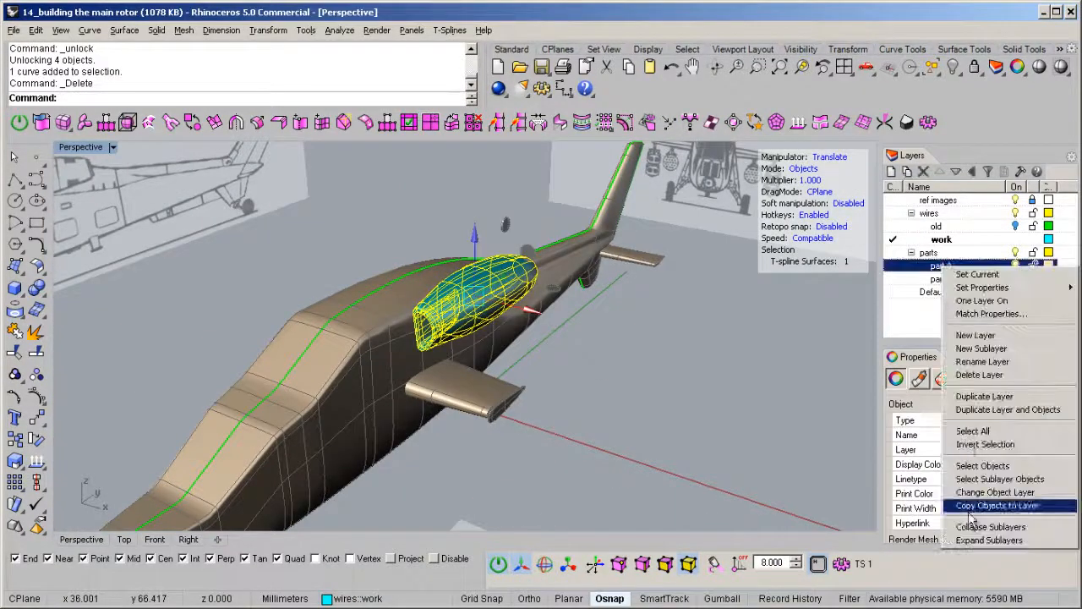
pyautogui.click(973, 493)
# - Select all objects and lock them
pyautogui.moveTo(440, 355); pyautogui.dragTo(300, 415, button='right')
pyautogui.scroll(-4, 384, 370)
pyautogui.doubleClick(65, 148)
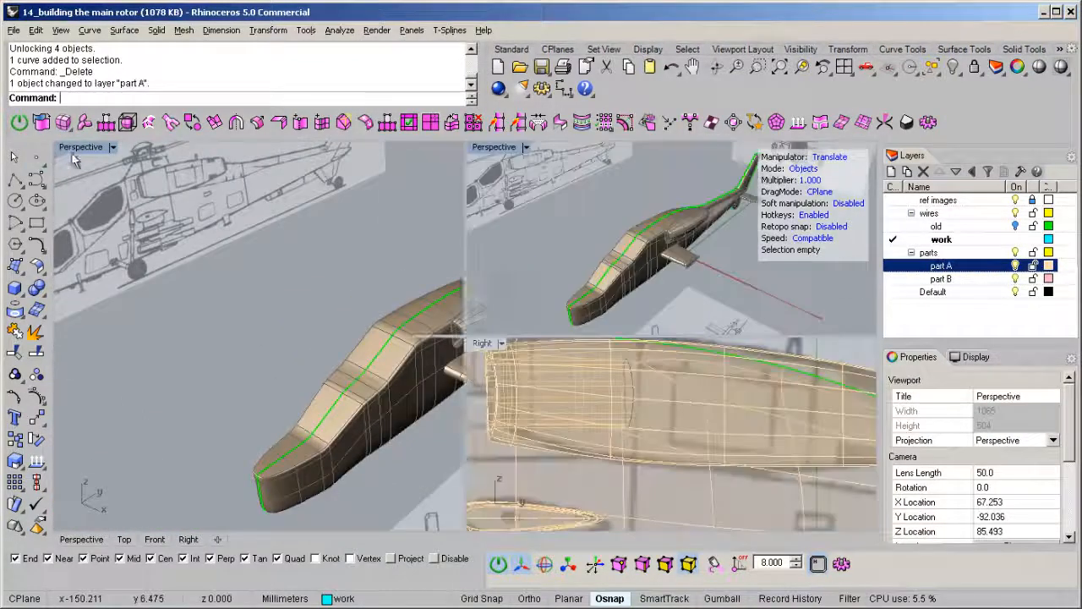
pyautogui.scroll(5, 598, 444)
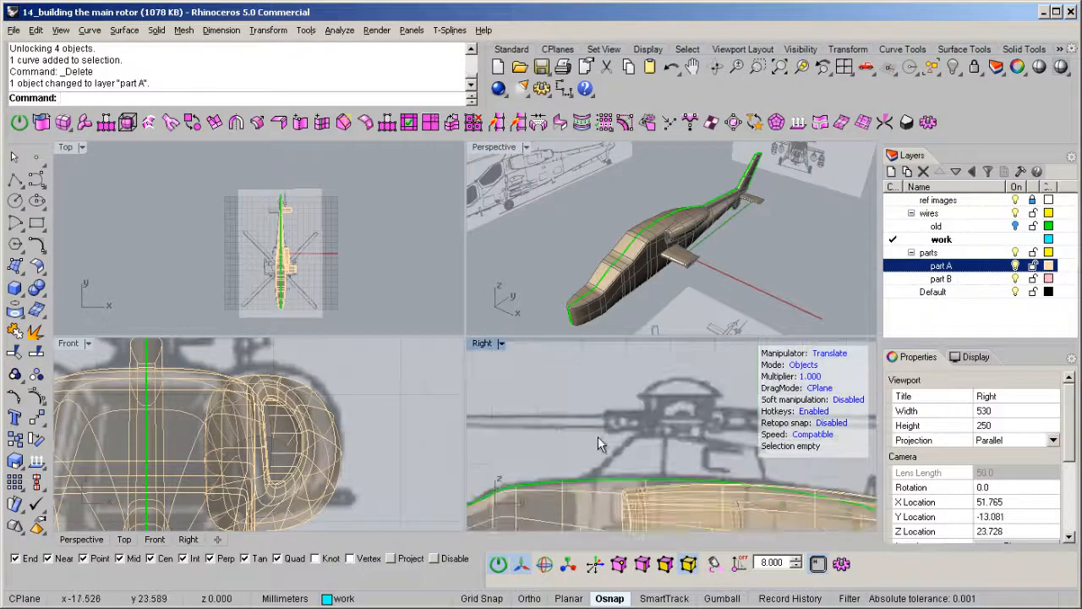
pyautogui.moveTo(318, 308); pyautogui.dragTo(315, 275, button='right')
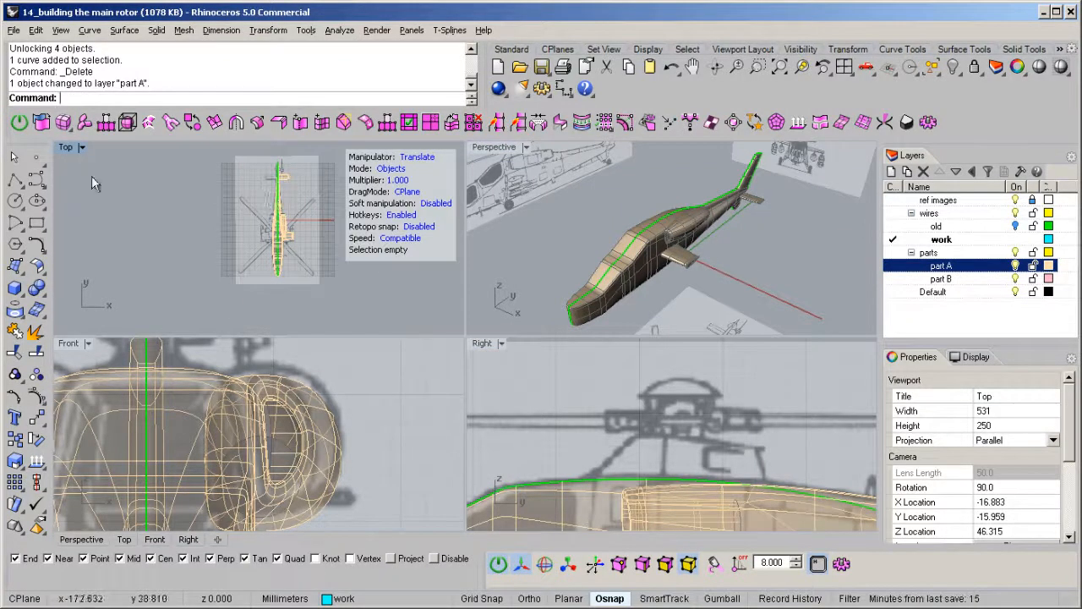
pyautogui.scroll(15, 299, 233)
pyautogui.scroll(-6, 271, 247)
pyautogui.moveTo(245, 246); pyautogui.dragTo(239, 293, button='right')
pyautogui.hotkey('ctrl', 'a')
pyautogui.hotkey('ctrl', 'l')
# - Create a smooth T-spline box with its base centred at 0,0,0, about 4.6 by 9.8 mm, reaching up to the fuselage underside
pyautogui.scroll(10, 242, 279)
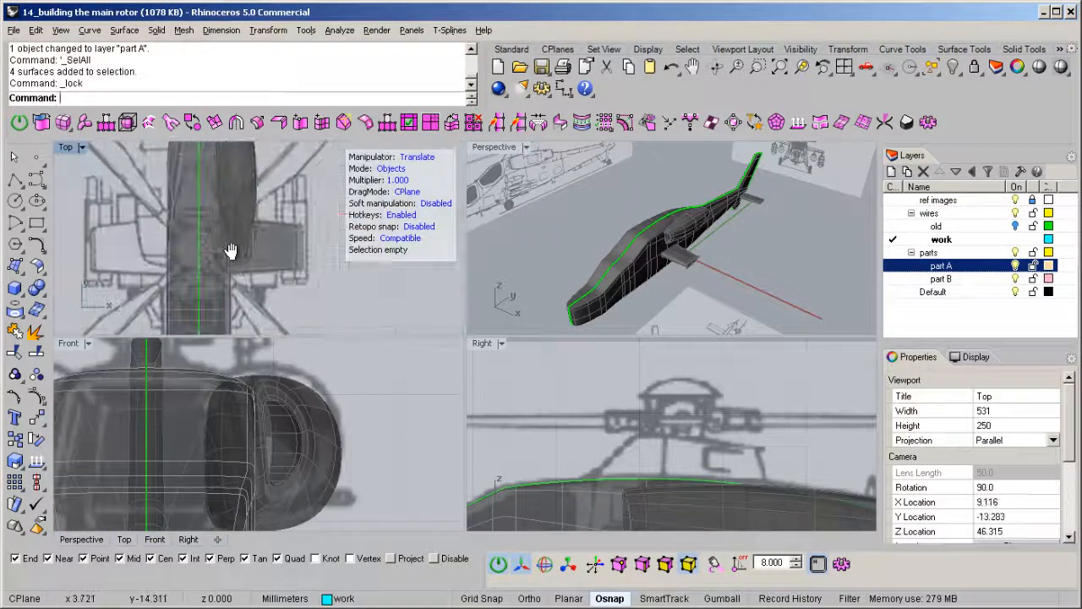
pyautogui.scroll(-5, 251, 267)
pyautogui.middleClick(251, 246)
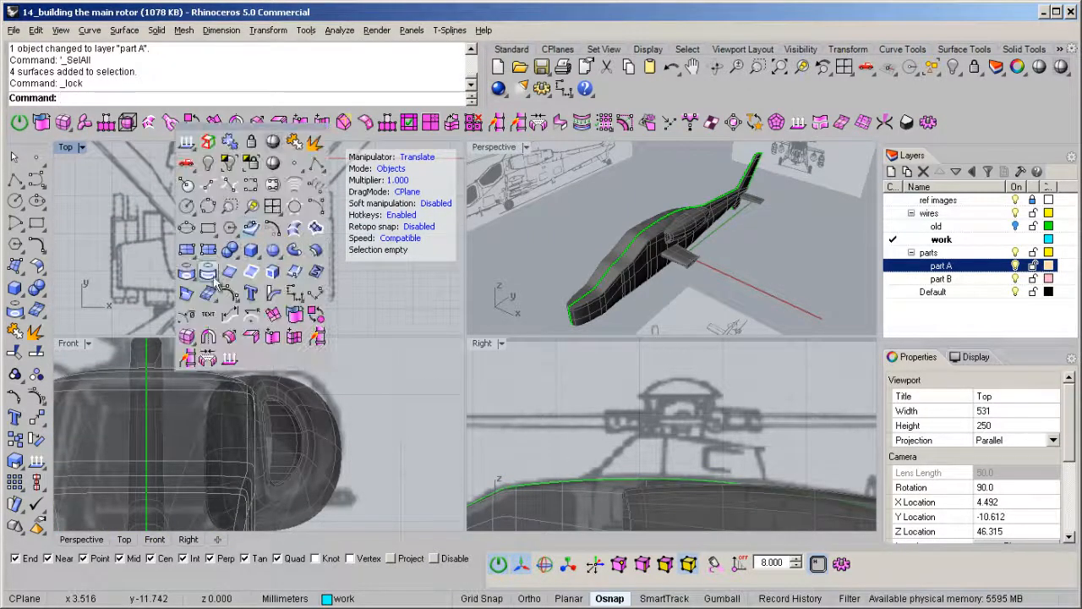
pyautogui.click(187, 337)
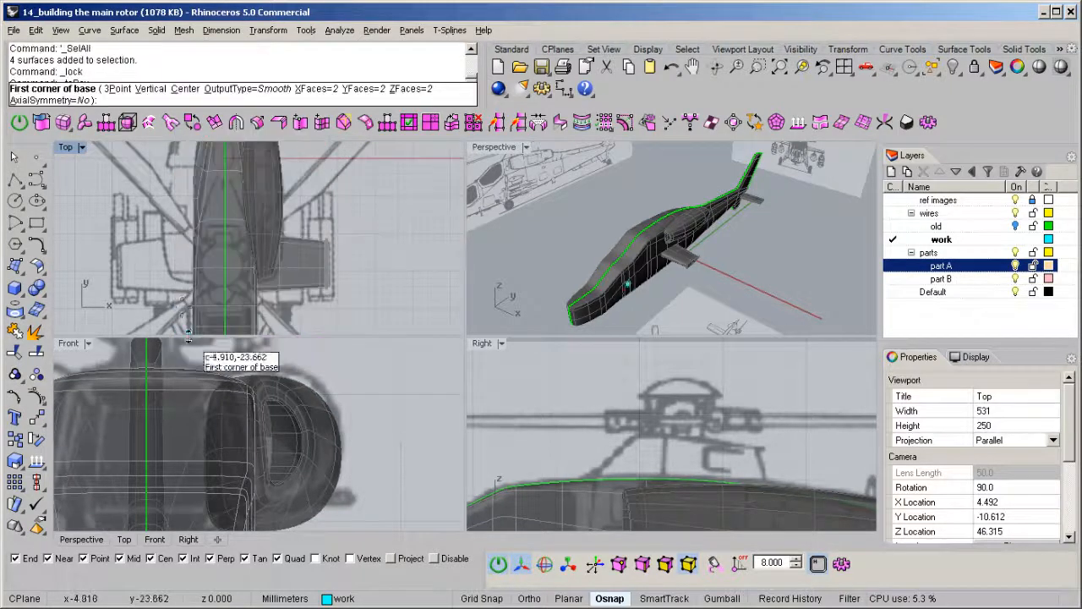
pyautogui.click(186, 90)
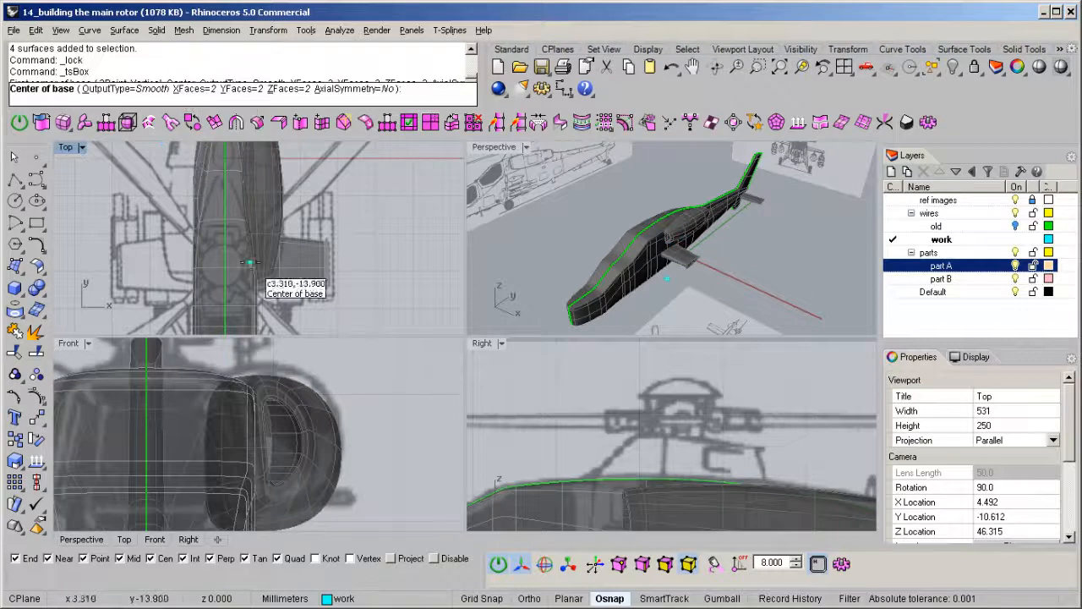
pyautogui.doubleClick(64, 148)
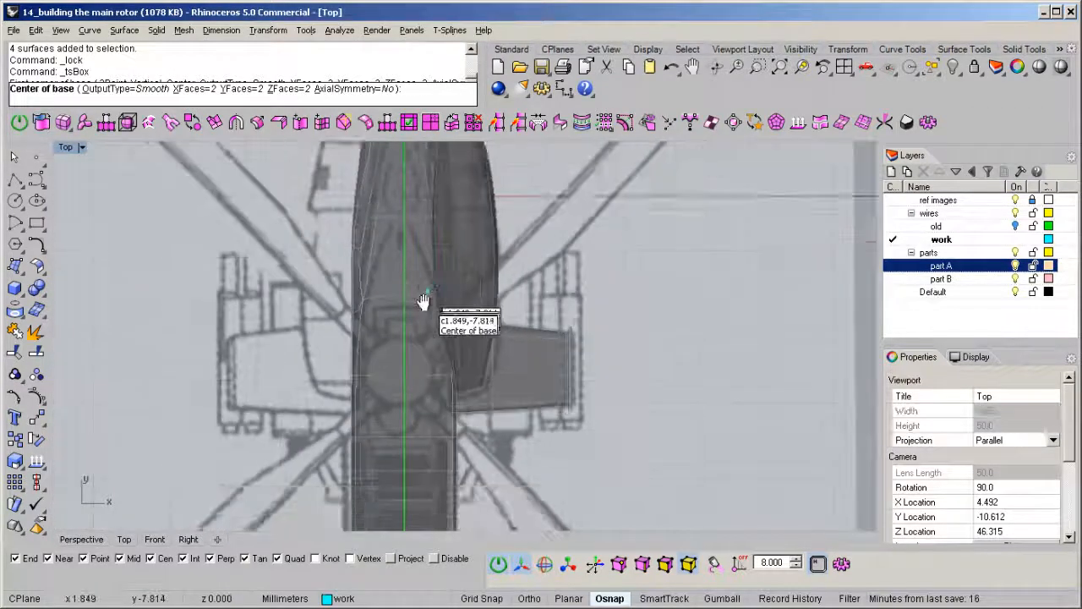
pyautogui.write('0,0,0')
pyautogui.press('Return')
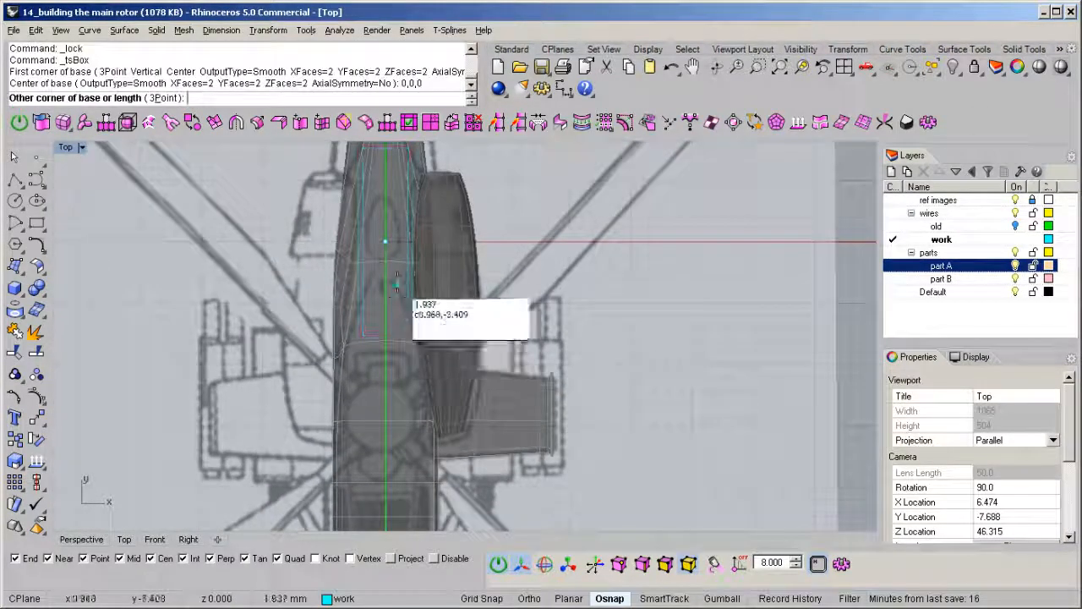
pyautogui.click(413, 301)
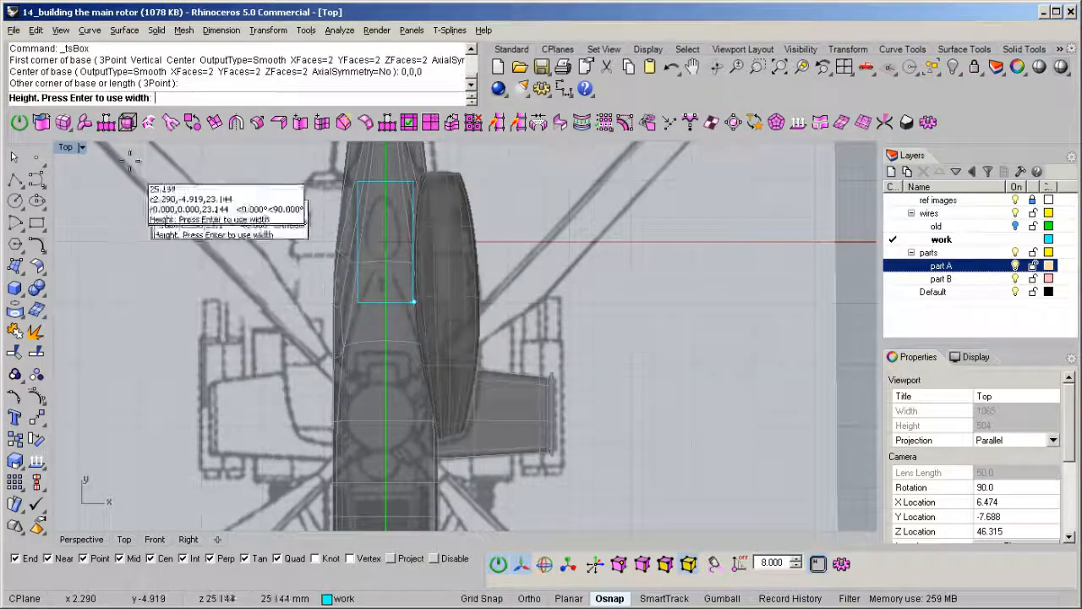
pyautogui.doubleClick(65, 148)
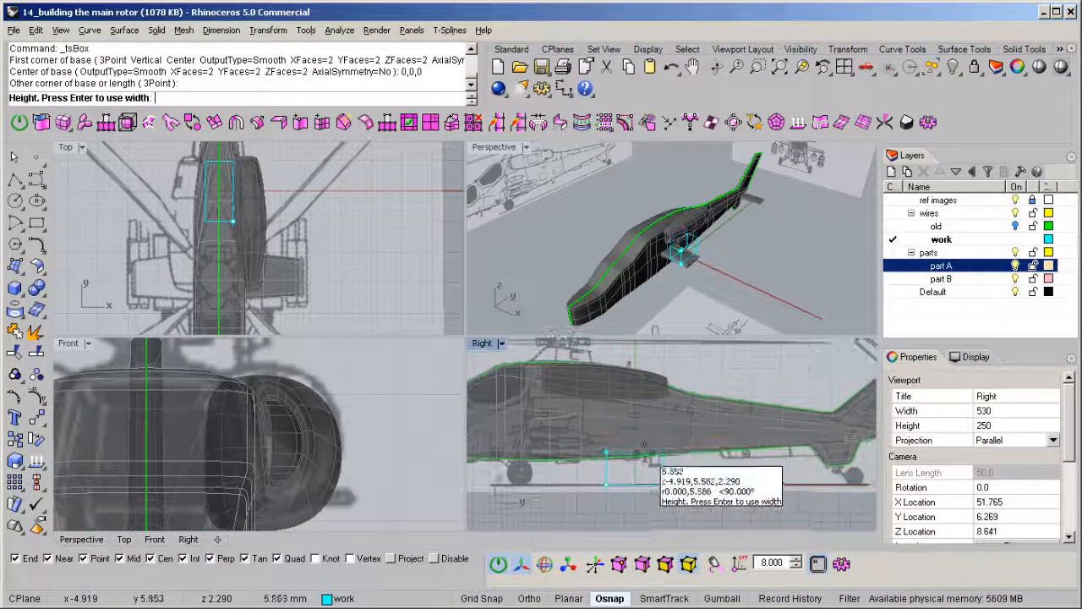
pyautogui.click(634, 458)
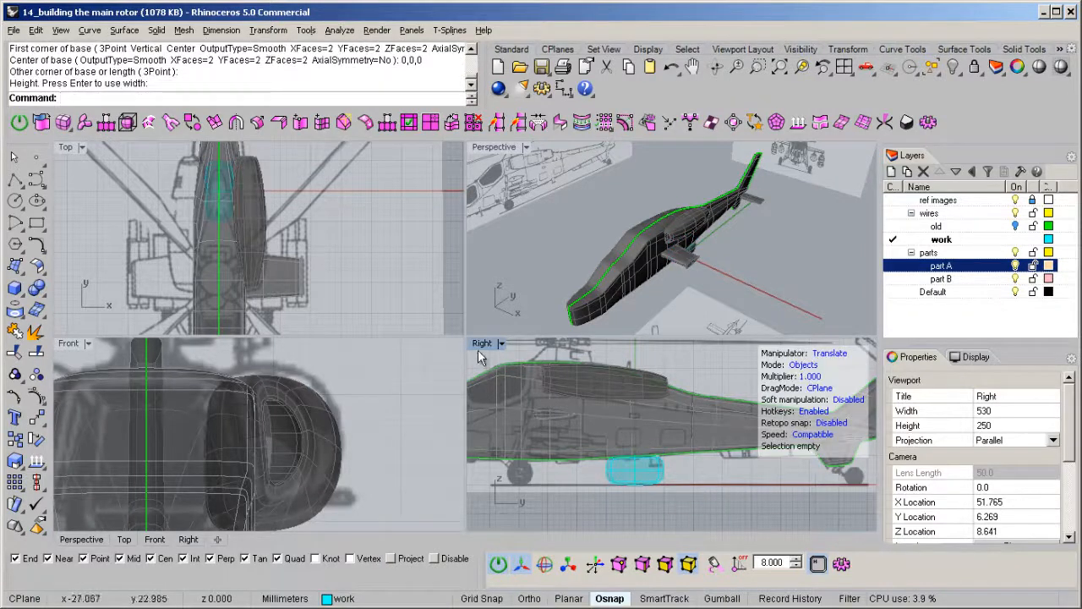
# - Move the box up and forward to the rotor mast fairing so it straddles the fuselage roof, and show it unsmoothed
pyautogui.doubleClick(480, 345)
pyautogui.click(518, 476)
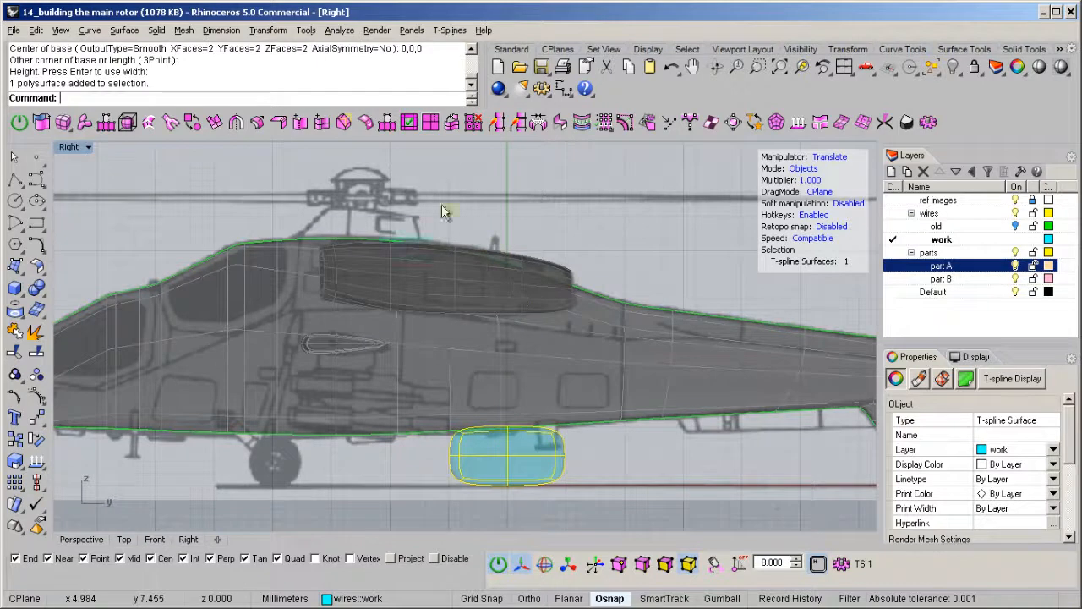
pyautogui.moveTo(420, 186); pyautogui.dragTo(419, 181)
pyautogui.scroll(8, 383, 213)
pyautogui.moveTo(381, 296); pyautogui.dragTo(434, 346, button='right')
pyautogui.press('Tab')
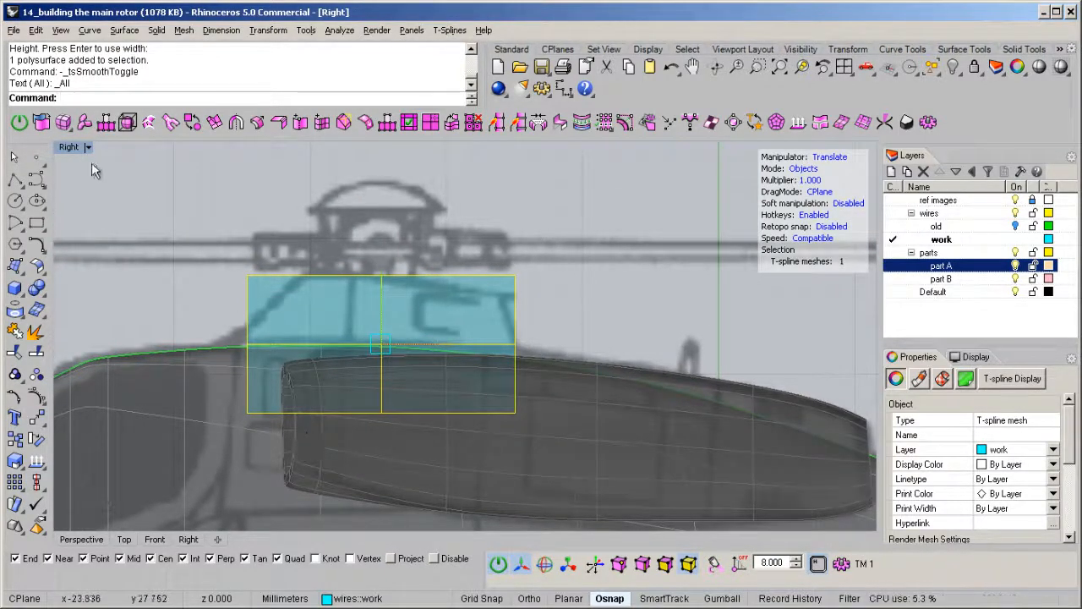
# - Select the complete horizontal edge loop running around the middle of the box's sides
pyautogui.doubleClick(72, 151)
pyautogui.moveTo(615, 253); pyautogui.dragTo(643, 213, button='right')
pyautogui.scroll(5, 643, 213)
pyautogui.moveTo(694, 248); pyautogui.dragTo(672, 265, button='right')
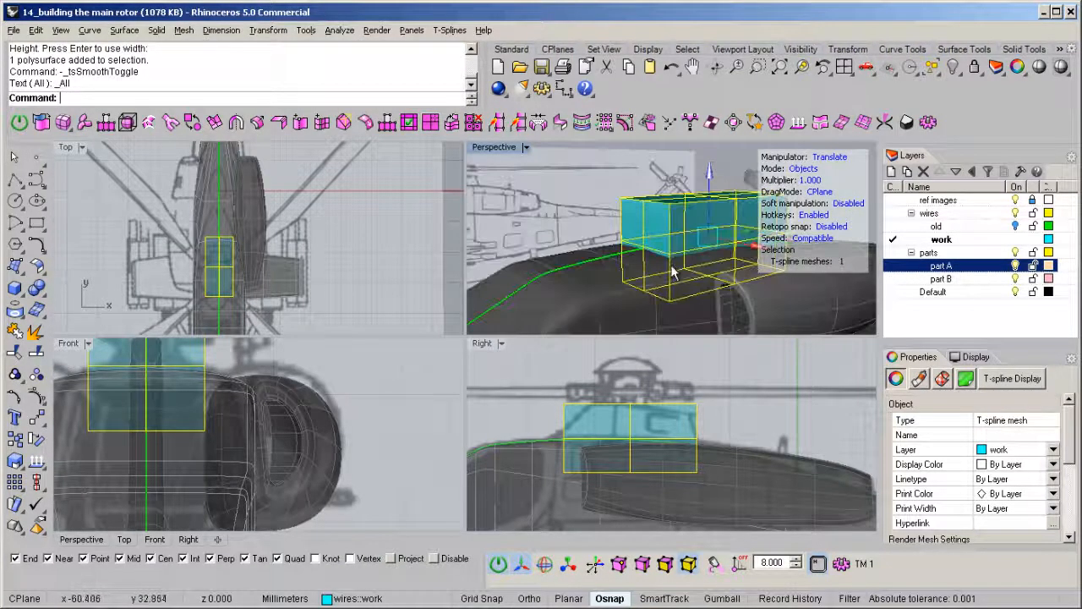
pyautogui.press('s')
pyautogui.click(689, 251)
pyautogui.scroll(3, 645, 254)
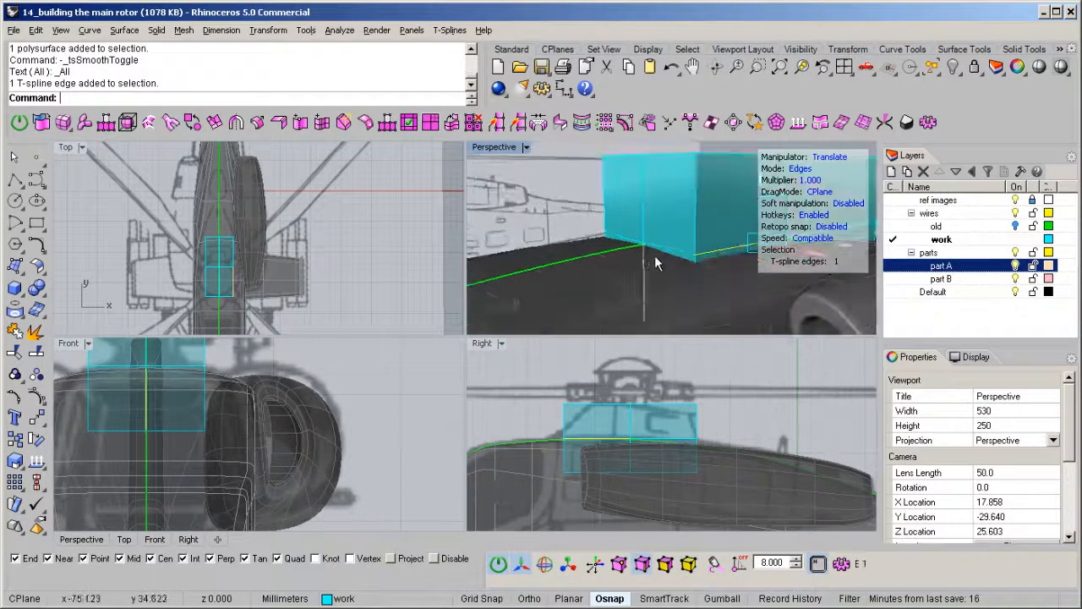
pyautogui.keyDown('shift'); pyautogui.doubleClick(675, 250); pyautogui.keyUp('shift')
pyautogui.scroll(-6, 604, 203)
pyautogui.moveTo(694, 241); pyautogui.dragTo(648, 253, button='right')
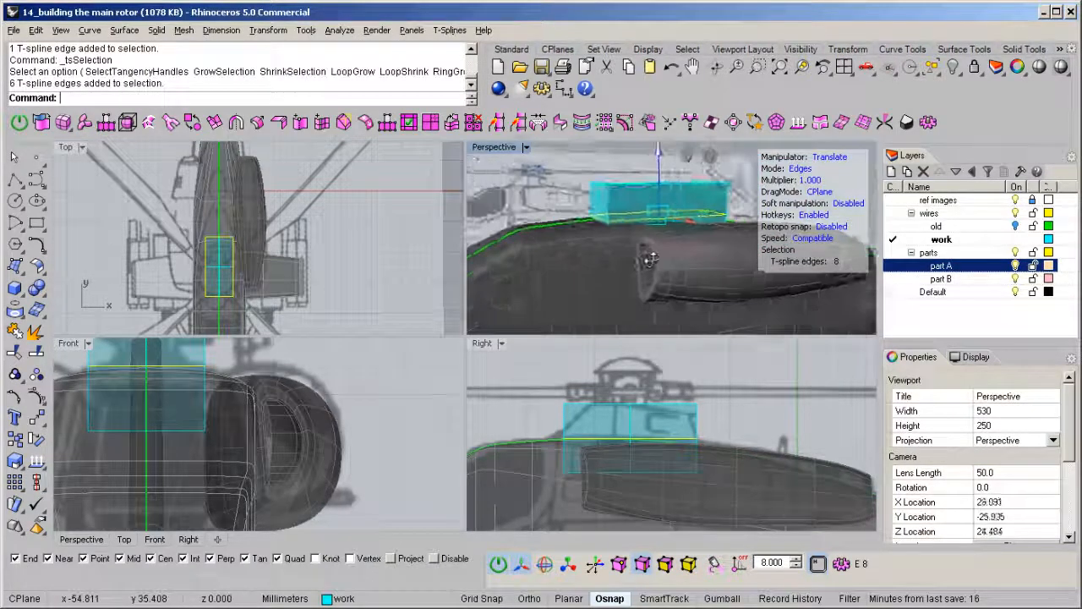
# - Set the Perspective viewport to Ghosted display and maximize it on the box
pyautogui.moveTo(642, 196); pyautogui.dragTo(633, 222, button='right')
pyautogui.click(485, 149)
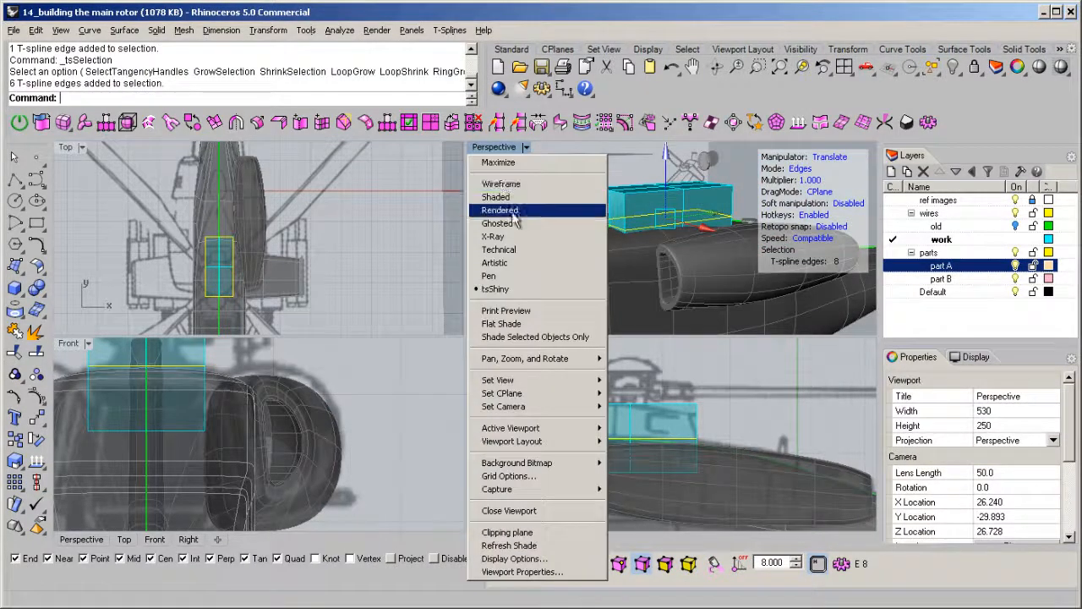
pyautogui.click(524, 225)
pyautogui.doubleClick(479, 149)
pyautogui.scroll(4, 533, 264)
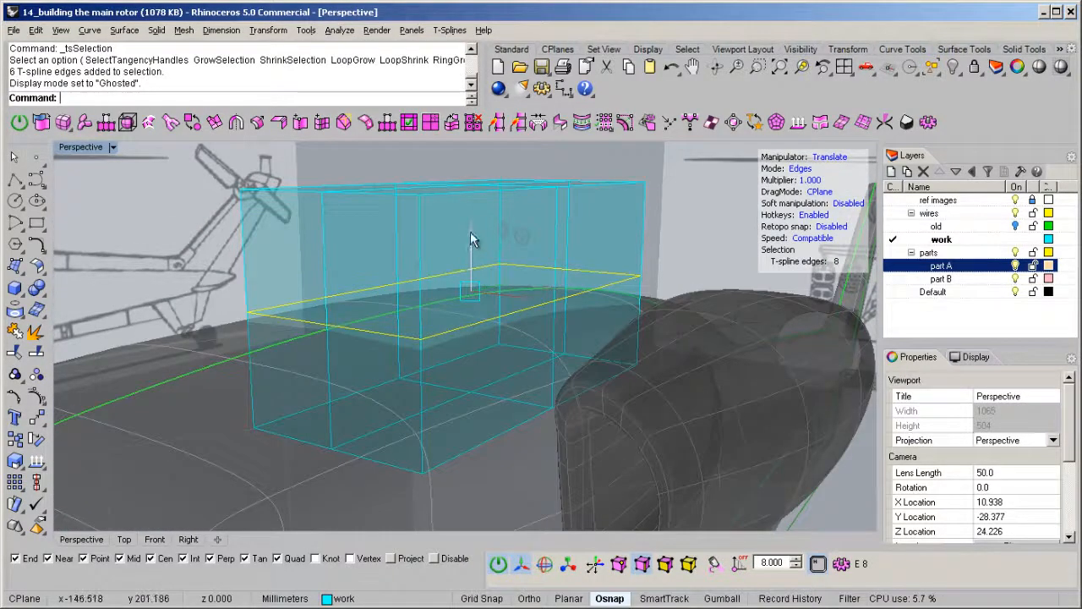
# - Lower the selected edge loop to just above the box's base, comparing smooth and box modes while fine-tuning its height
pyautogui.moveTo(471, 236); pyautogui.dragTo(490, 333)
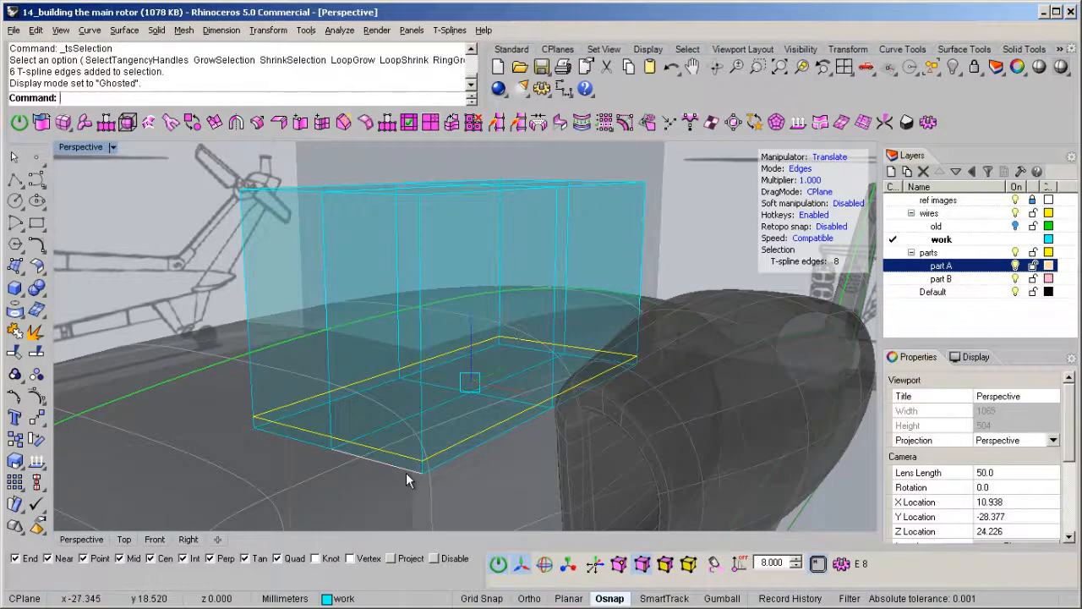
pyautogui.press('Tab')
pyautogui.press('Tab')
pyautogui.press('Tab')
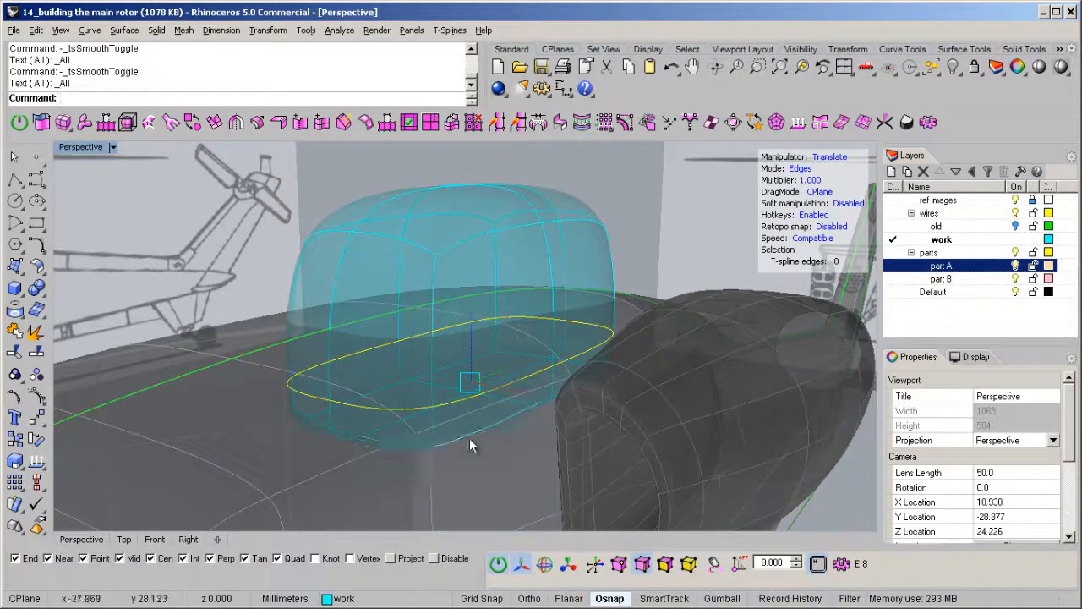
pyautogui.press('Tab')
pyautogui.scroll(4, 465, 389)
pyautogui.moveTo(470, 344)
pyautogui.mouseDown()
pyautogui.moveTo(474, 302)
pyautogui.moveTo(472, 328)
pyautogui.mouseUp()
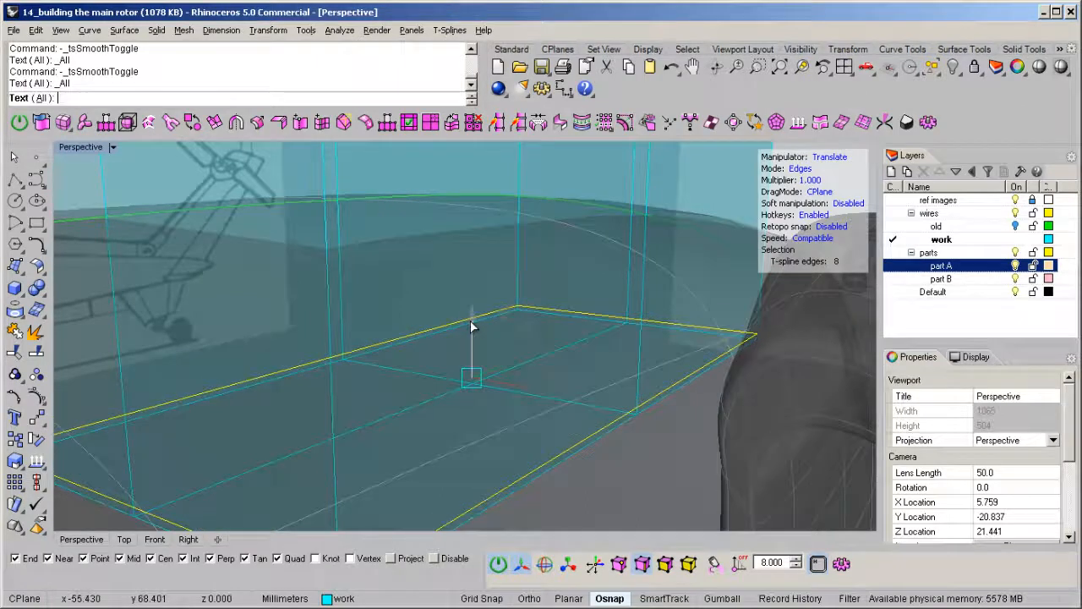
pyautogui.press('Tab')
# - Select the full ring of eight tall side faces around the box
pyautogui.scroll(-4, 466, 375)
pyautogui.scroll(-5, 458, 368)
pyautogui.moveTo(448, 369); pyautogui.dragTo(409, 372, button='right')
pyautogui.scroll(6, 385, 324)
pyautogui.middleClick(409, 345)
pyautogui.moveTo(642, 359)
pyautogui.mouseDown(button='right')
pyautogui.moveTo(628, 341)
pyautogui.moveTo(546, 331)
pyautogui.mouseUp(button='right')
pyautogui.scroll(-6, 592, 341)
pyautogui.scroll(6, 541, 302)
pyautogui.press('d')
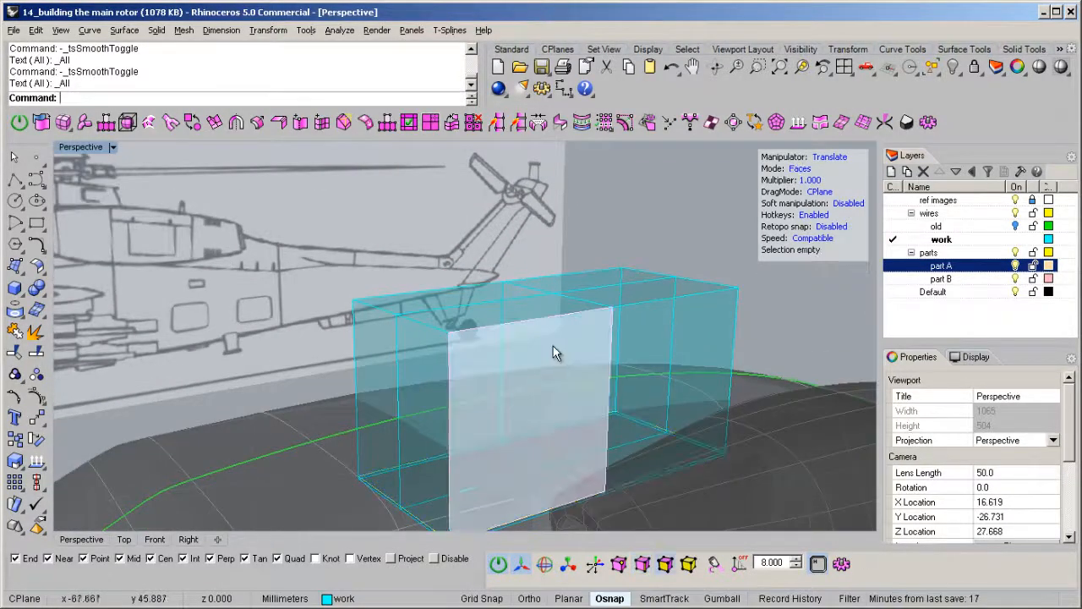
pyautogui.click(555, 347)
pyautogui.keyDown('shift'); pyautogui.click(420, 364); pyautogui.keyUp('shift')
pyautogui.press('l')
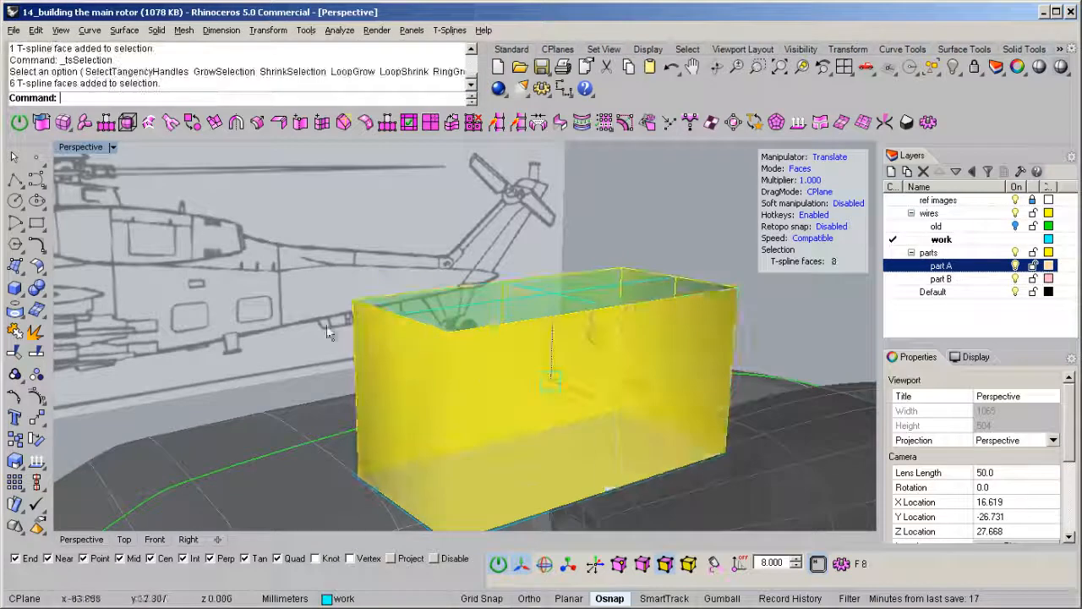
# - Insert a simple edge loop around the side faces just below the box's top, then toggle the smooth display
pyautogui.moveTo(443, 442); pyautogui.dragTo(506, 407, button='right')
pyautogui.middleClick(505, 405)
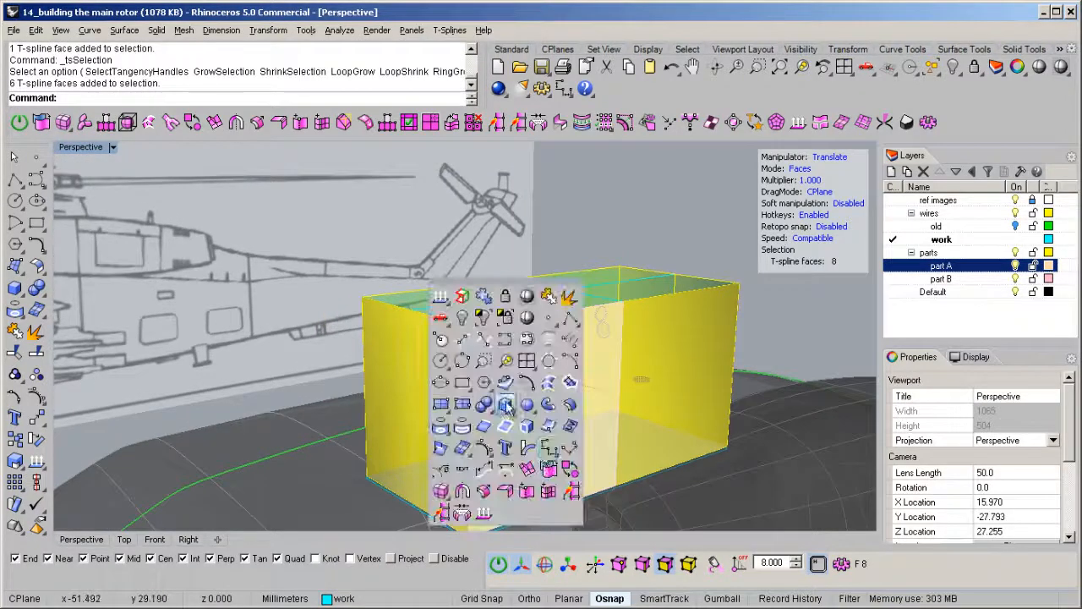
pyautogui.click(548, 495)
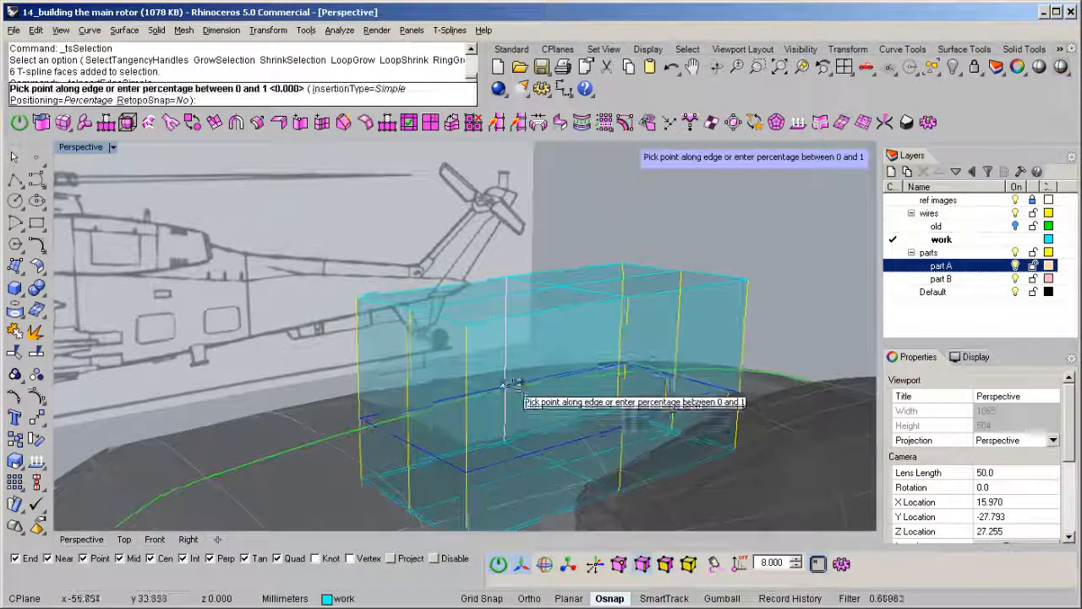
pyautogui.scroll(4, 507, 381)
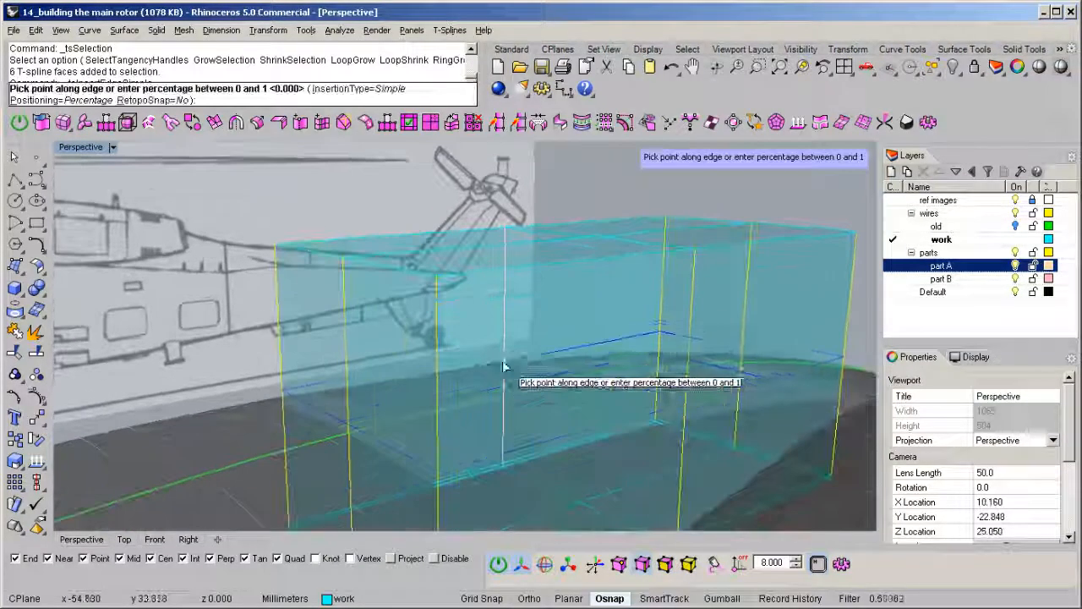
pyautogui.click(440, 310)
pyautogui.scroll(-5, 448, 312)
pyautogui.moveTo(456, 317); pyautogui.dragTo(542, 356, button='right')
pyautogui.press('Tab')
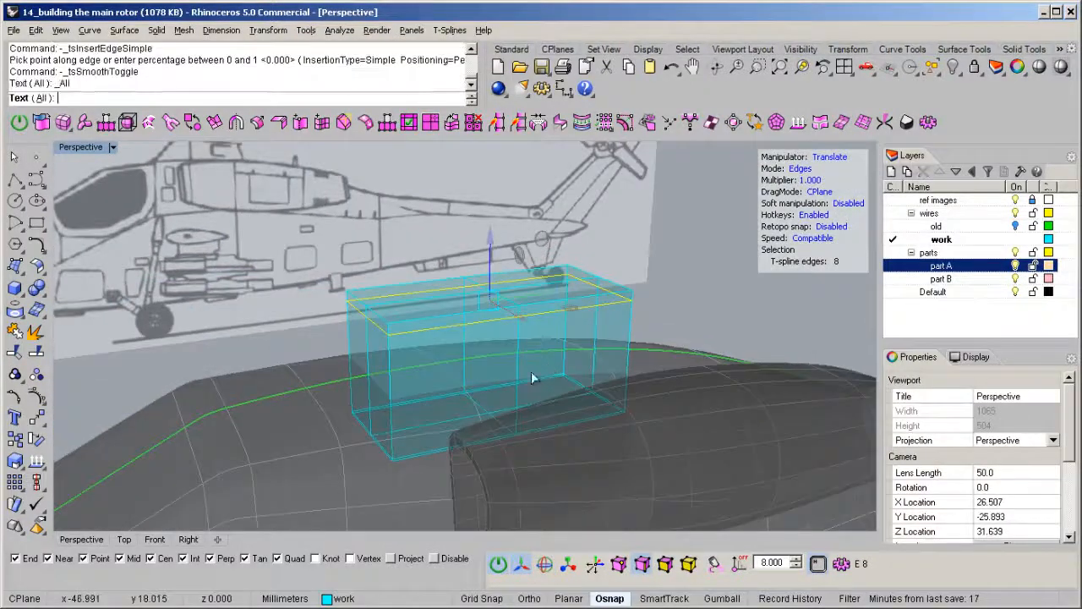
# - Select the four vertices on the centreline of the box's front end and move them forward to round the nose
pyautogui.moveTo(473, 417); pyautogui.dragTo(423, 391, button='right')
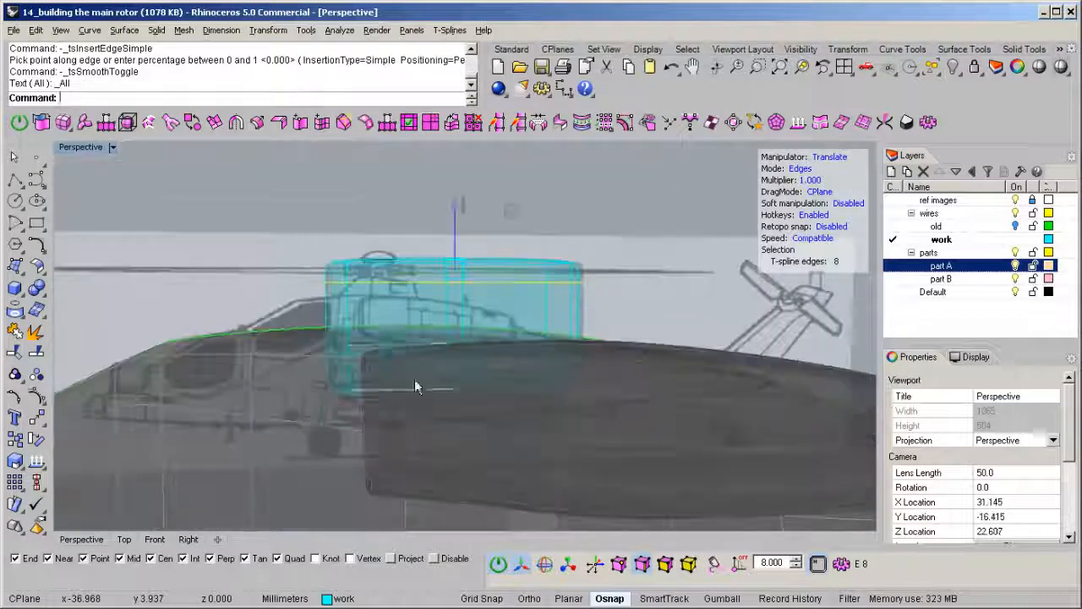
pyautogui.moveTo(315, 287); pyautogui.dragTo(369, 431, button='right')
pyautogui.press('a')
pyautogui.scroll(-3, 500, 392)
pyautogui.scroll(8, 369, 429)
pyautogui.click(351, 357)
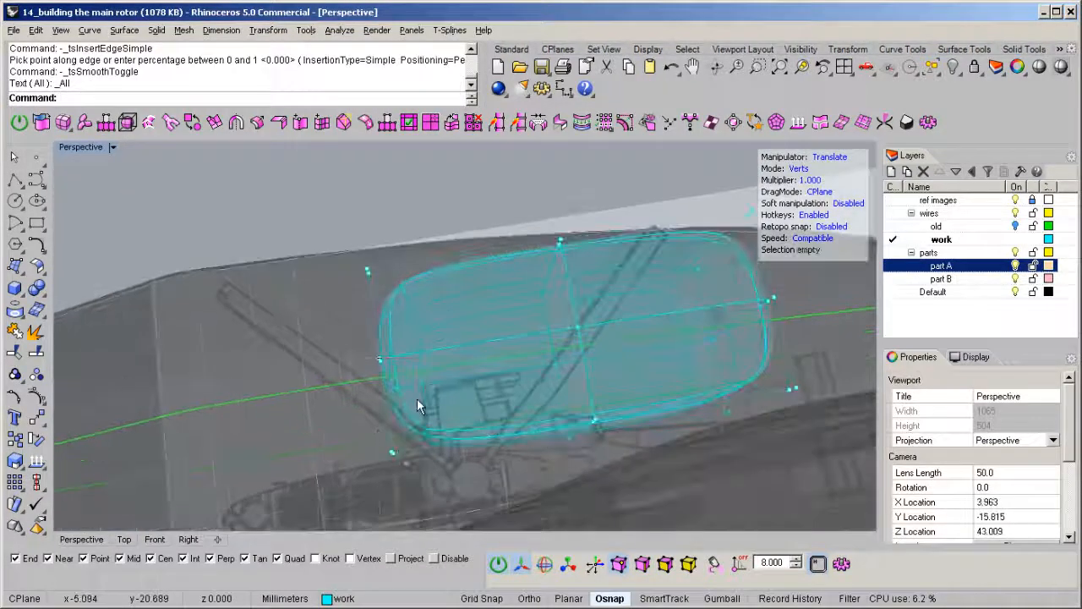
pyautogui.moveTo(415, 397); pyautogui.dragTo(420, 400)
pyautogui.keyDown('shift'); pyautogui.moveTo(473, 378); pyautogui.dragTo(510, 369, button='right'); pyautogui.keyUp('shift')
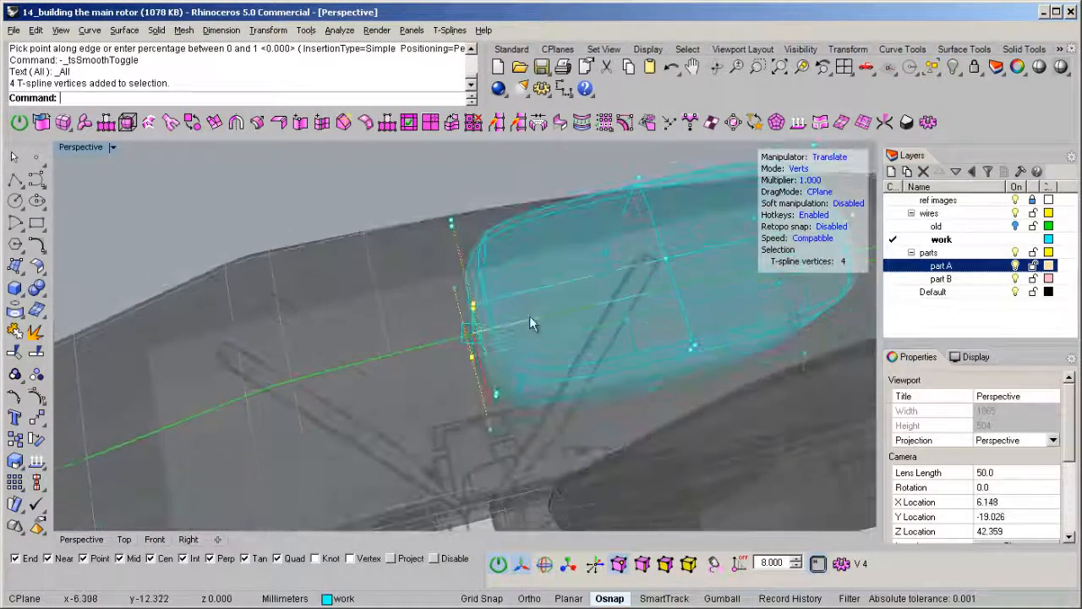
pyautogui.moveTo(532, 319); pyautogui.dragTo(501, 323)
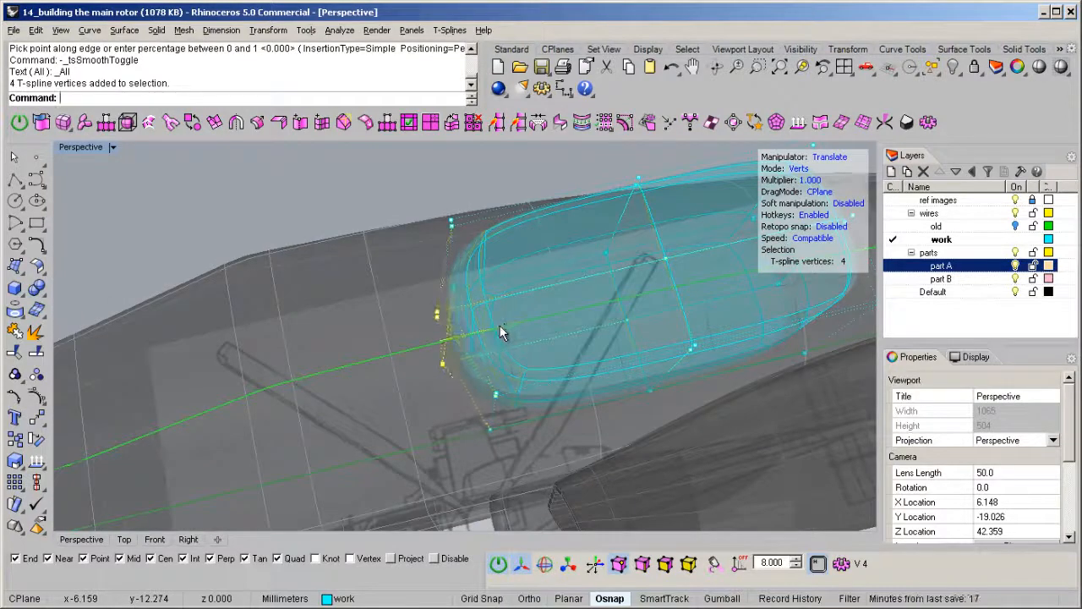
# - In the Right view, select the six lower front vertices and move them forward to start slanting the front face
pyautogui.scroll(-2, 450, 321)
pyautogui.moveTo(451, 321); pyautogui.dragTo(419, 195, button='right')
pyautogui.doubleClick(85, 147)
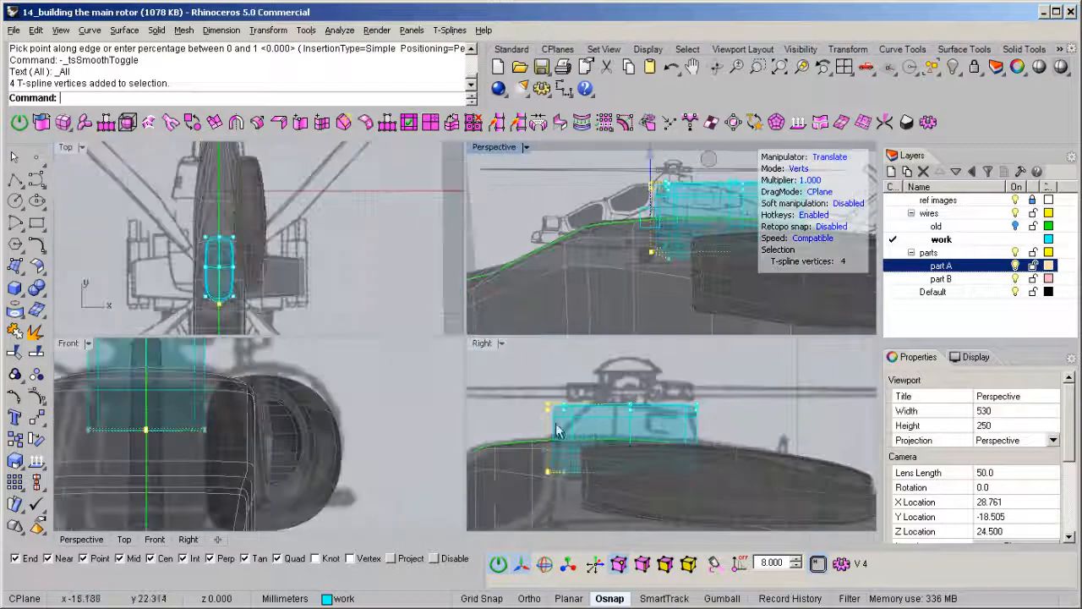
pyautogui.doubleClick(481, 342)
pyautogui.scroll(4, 456, 357)
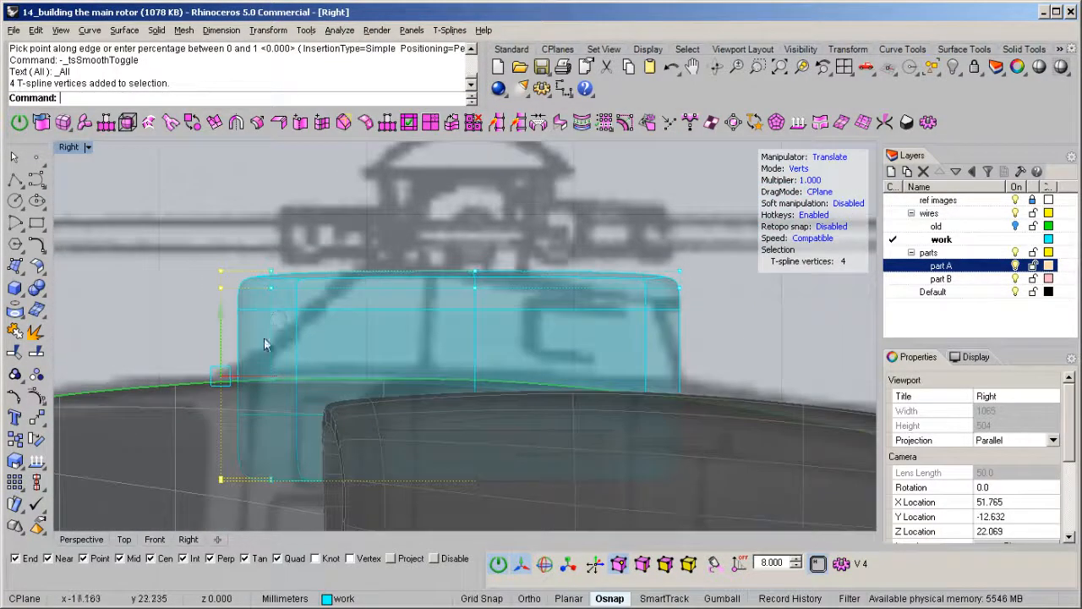
pyautogui.moveTo(164, 392); pyautogui.dragTo(319, 515)
pyautogui.moveTo(319, 514); pyautogui.dragTo(383, 472, button='right')
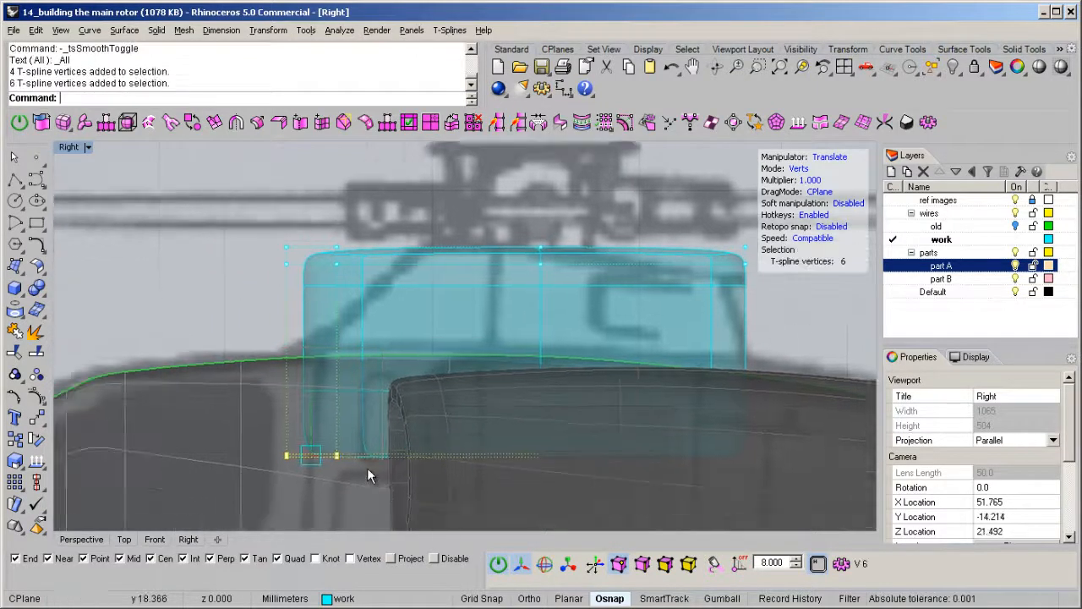
pyautogui.moveTo(336, 458); pyautogui.dragTo(296, 458)
# - Move the six upper front vertices back and the six lower front vertices farther forward to match the fairing's sloped front
pyautogui.click(248, 222)
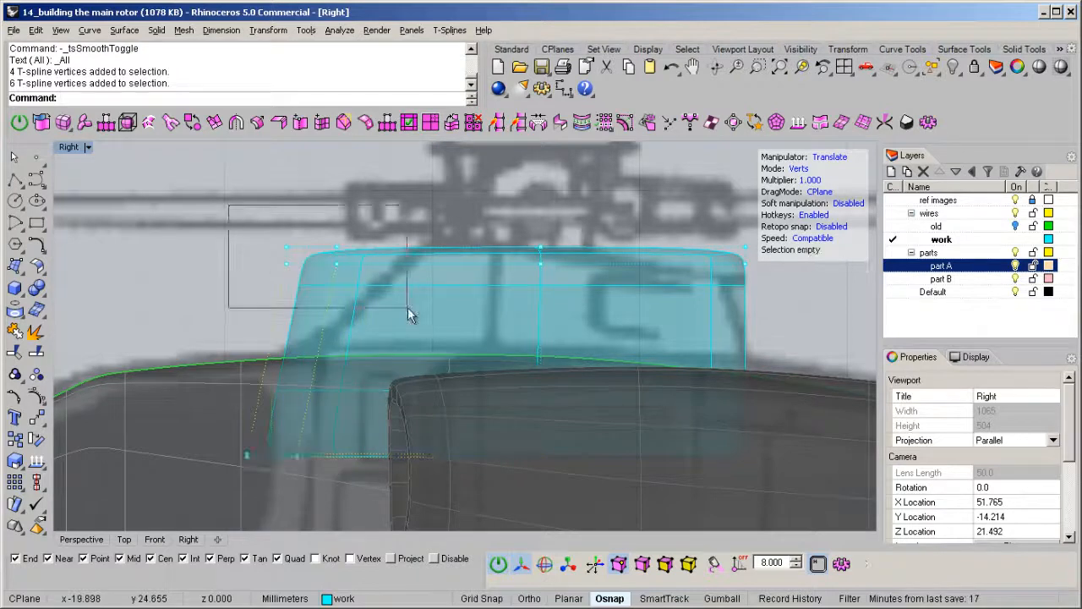
pyautogui.moveTo(407, 307); pyautogui.dragTo(410, 309)
pyautogui.moveTo(381, 260); pyautogui.dragTo(474, 264)
pyautogui.moveTo(217, 380); pyautogui.dragTo(303, 495)
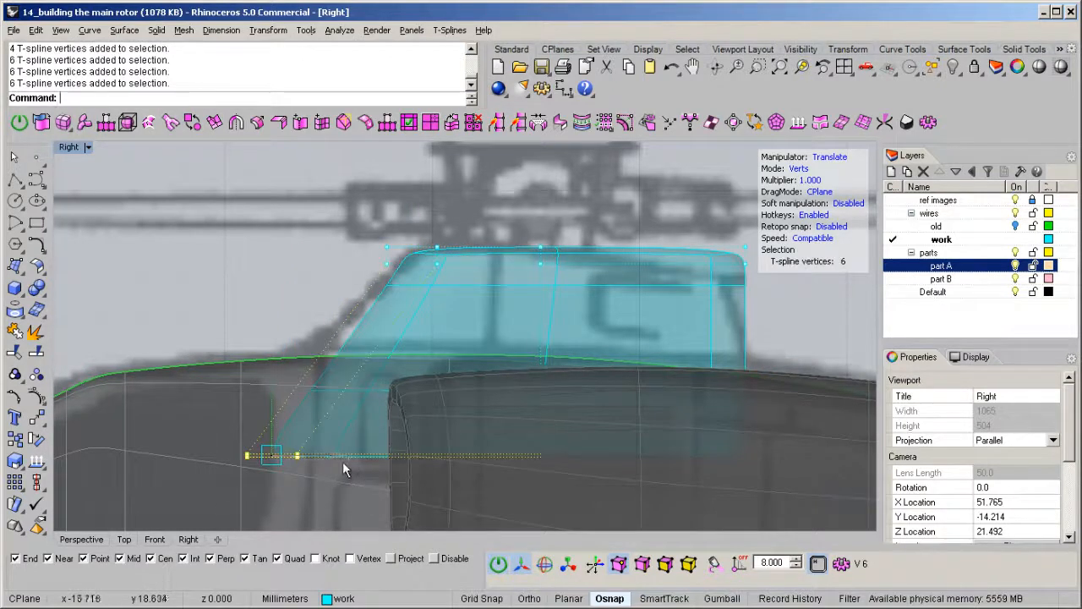
pyautogui.moveTo(338, 461); pyautogui.dragTo(289, 464)
pyautogui.moveTo(554, 321); pyautogui.dragTo(369, 318, button='right')
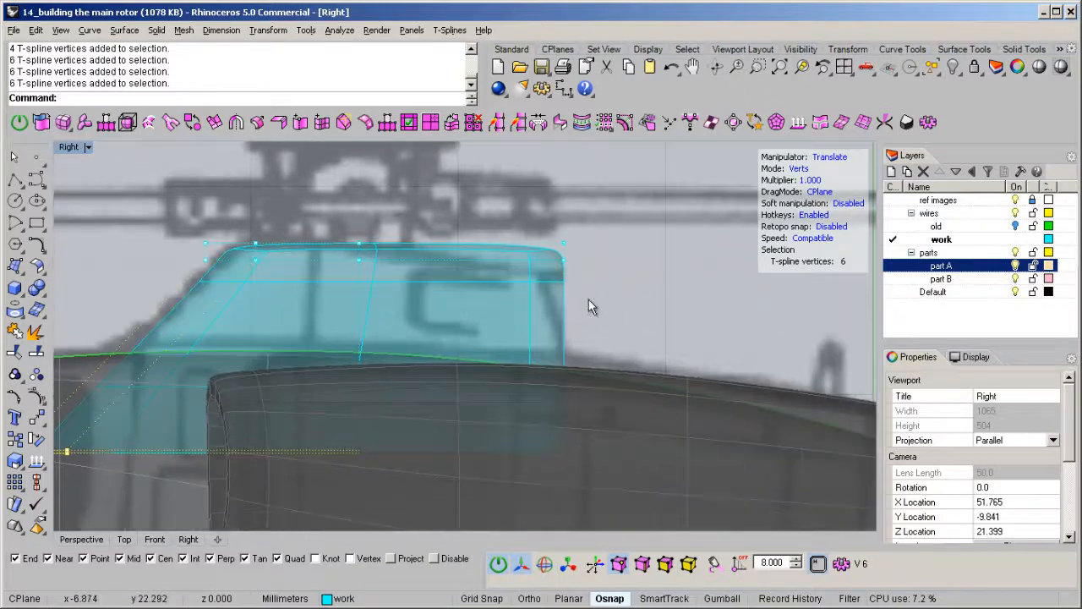
# - Move the six upper rear vertices of the fairing forward and the six lower rear vertices backward to slant its rear face
pyautogui.moveTo(461, 198); pyautogui.dragTo(630, 328)
pyautogui.moveTo(624, 260)
pyautogui.mouseDown()
pyautogui.moveTo(602, 264)
pyautogui.moveTo(610, 258)
pyautogui.mouseUp()
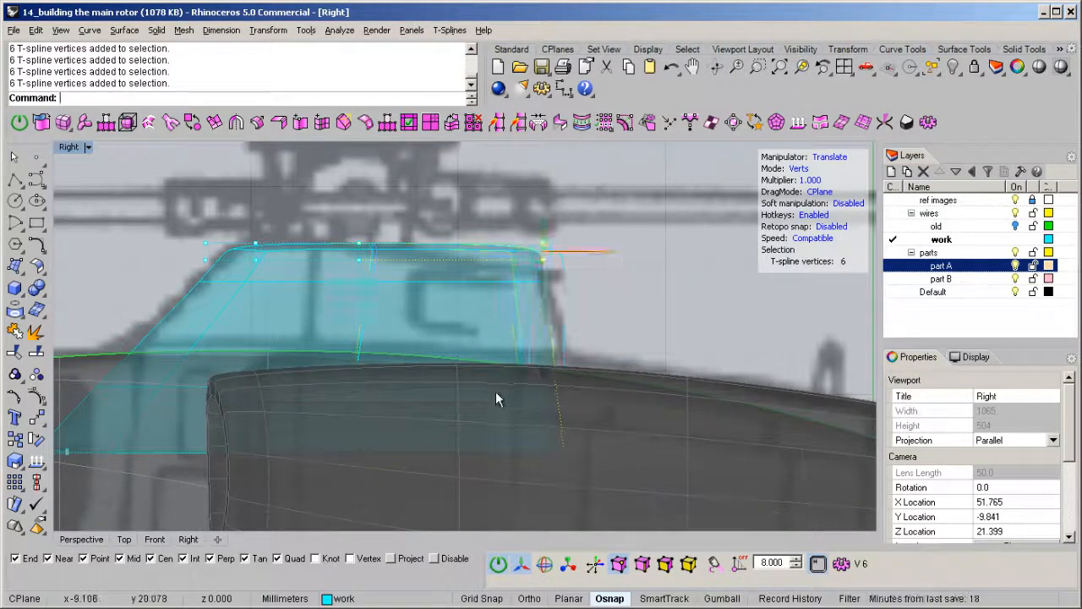
pyautogui.moveTo(625, 447); pyautogui.dragTo(628, 445)
pyautogui.scroll(-4, 444, 321)
pyautogui.moveTo(442, 316); pyautogui.dragTo(485, 337, button='right')
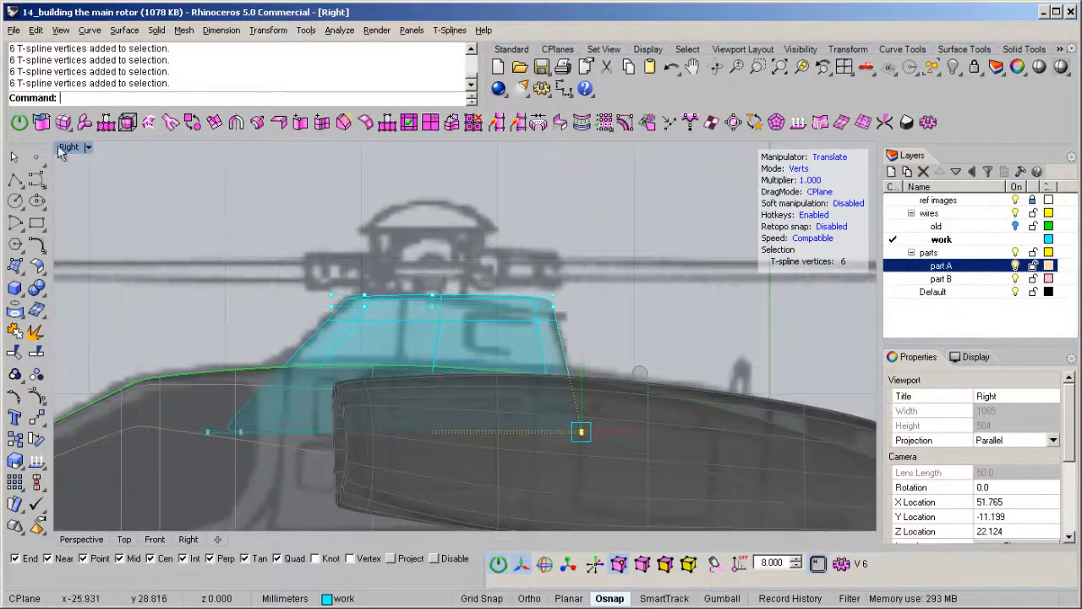
# - Lower the six upper rear vertices and slightly lower the five upper middle vertices so the fairing's roof slopes down toward the rear
pyautogui.scroll(3, 500, 249)
pyautogui.press('Escape')
pyautogui.moveTo(592, 340); pyautogui.dragTo(355, 303)
pyautogui.moveTo(559, 243); pyautogui.dragTo(564, 264)
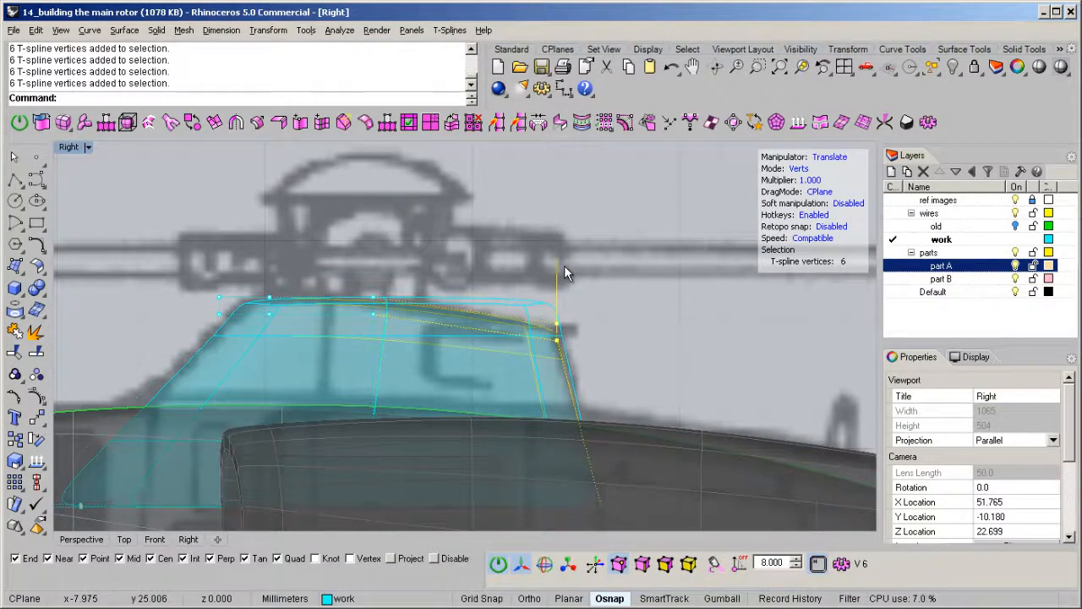
pyautogui.moveTo(313, 258); pyautogui.dragTo(388, 351)
pyautogui.moveTo(377, 254); pyautogui.dragTo(377, 261)
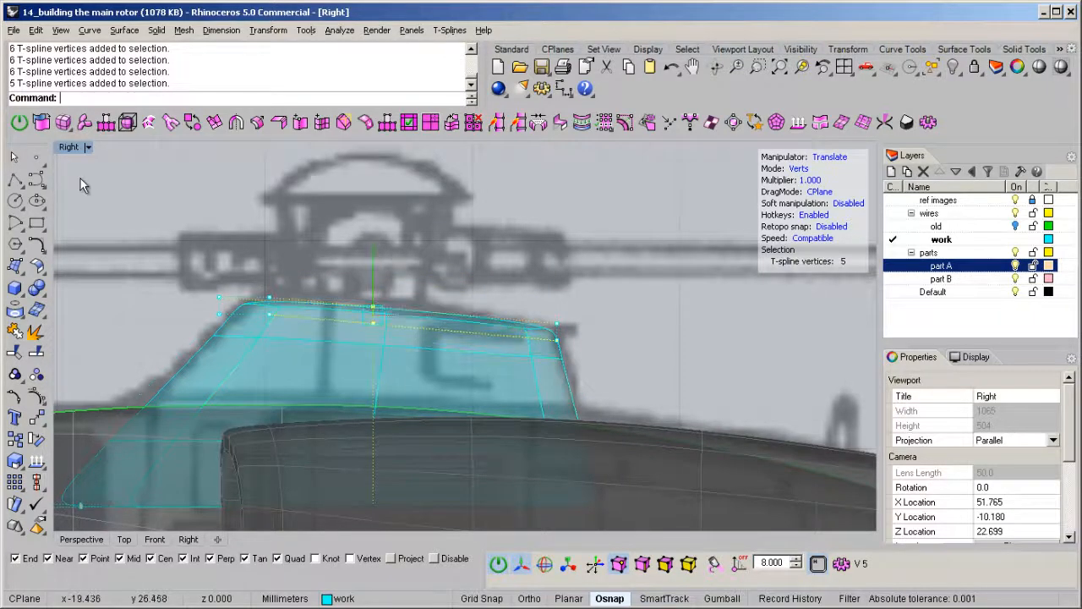
# - Show the Perspective view maximized in Shaded display and switch the fairing from smooth to box display
pyautogui.doubleClick(68, 146)
pyautogui.click(664, 191)
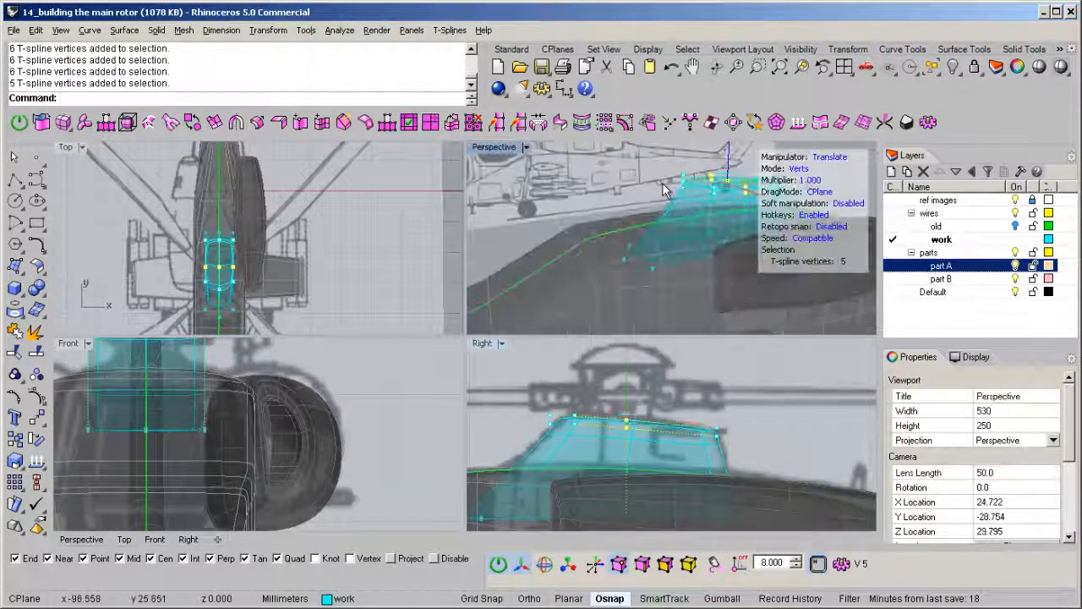
pyautogui.hotkey('ctrl', 'alt', 's')
pyautogui.doubleClick(494, 147)
pyautogui.moveTo(487, 235); pyautogui.dragTo(393, 284, button='right')
pyautogui.press('b')
pyautogui.scroll(5, 452, 298)
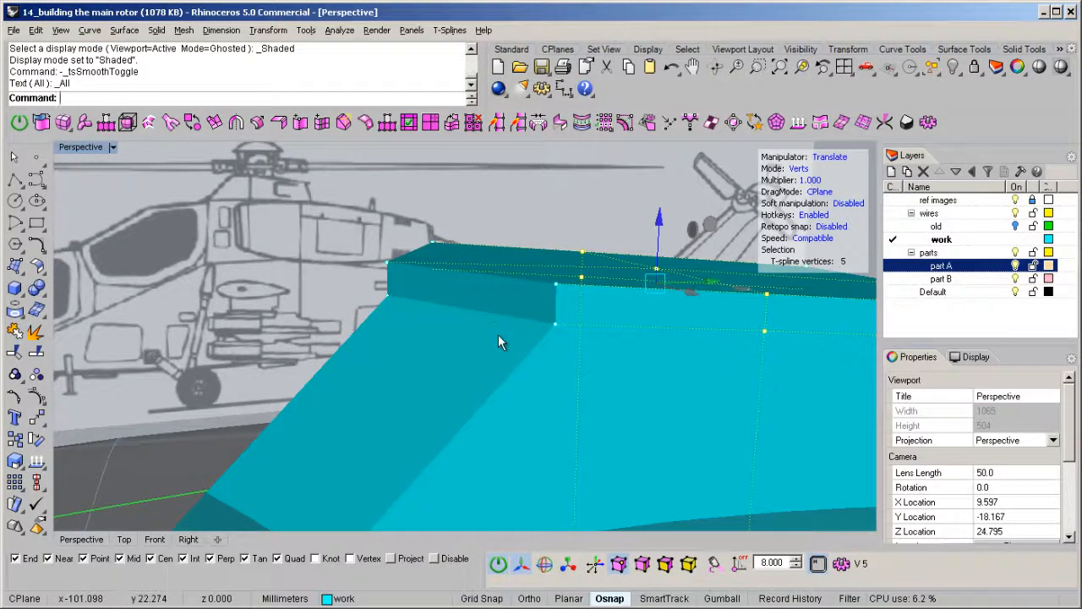
# - Delete the edge loop that runs around the fairing's sides just below its top
pyautogui.moveTo(400, 277); pyautogui.dragTo(488, 314, button='right')
pyautogui.press('s')
pyautogui.keyDown('shift'); pyautogui.click(571, 335); pyautogui.keyUp('shift')
pyautogui.keyDown('shift'); pyautogui.doubleClick(668, 325); pyautogui.keyUp('shift')
pyautogui.press('Delete')
# - Select the full ring of side faces and insert a simple edge loop around them very close to the fairing's top edge
pyautogui.moveTo(668, 324); pyautogui.dragTo(503, 358, button='right')
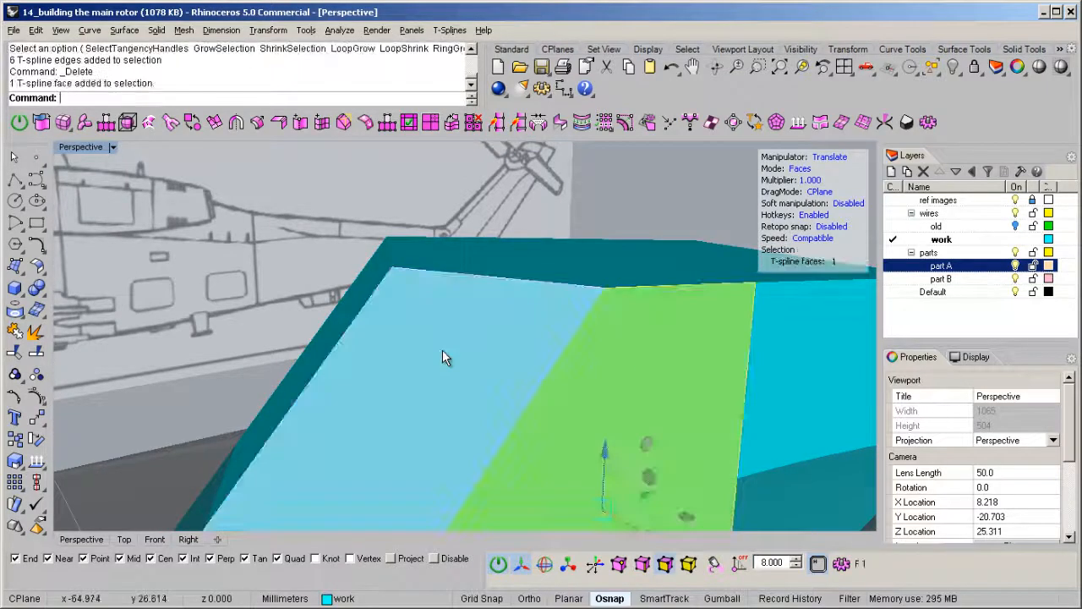
pyautogui.doubleClick(443, 351)
pyautogui.moveTo(442, 347); pyautogui.dragTo(524, 372, button='right')
pyautogui.middleClick(382, 286)
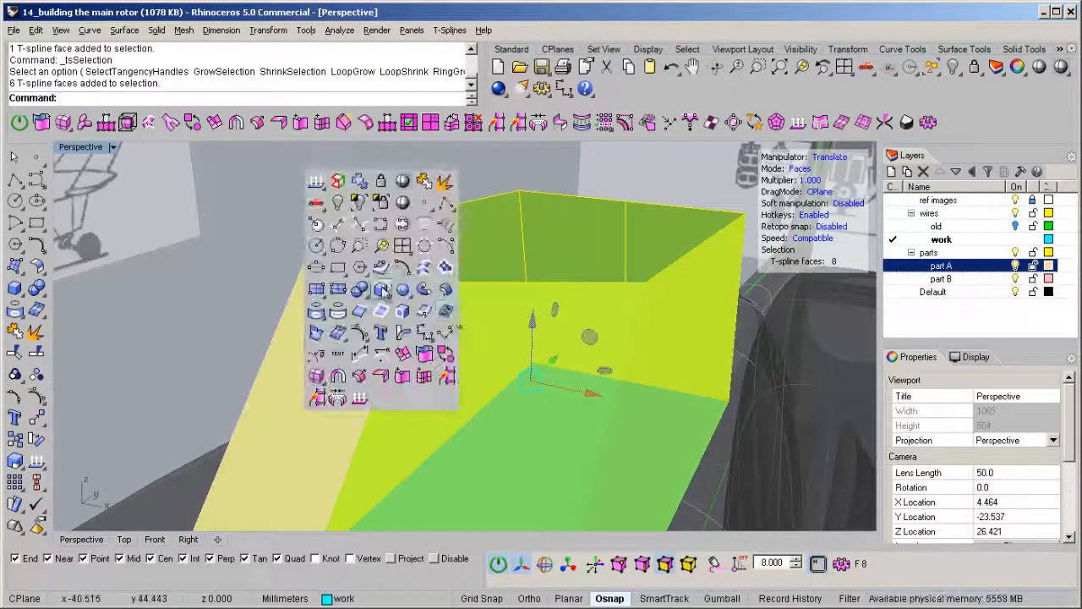
pyautogui.click(424, 379)
pyautogui.scroll(5, 411, 285)
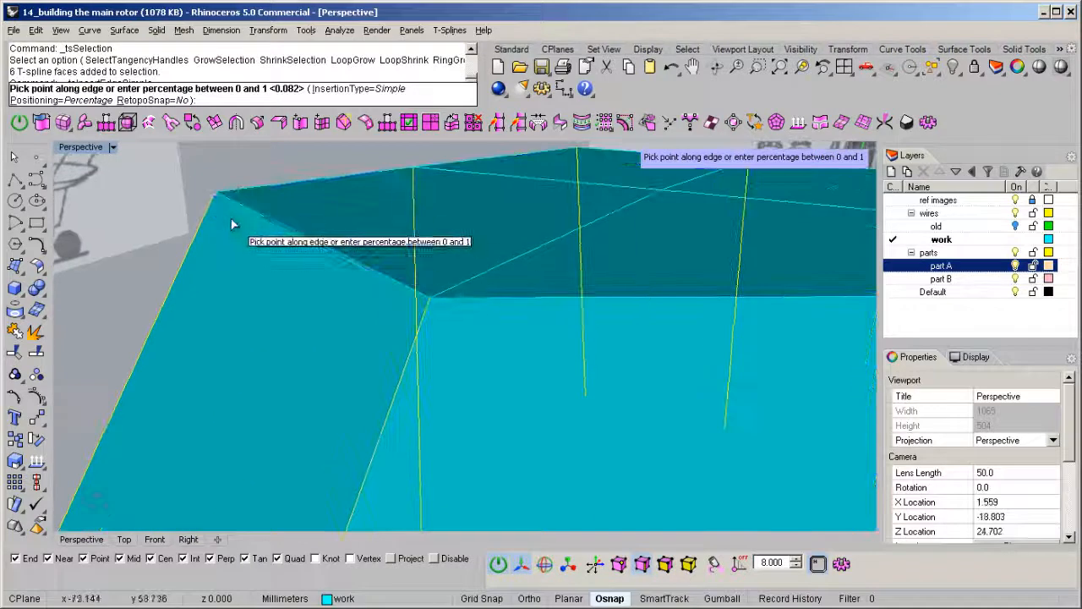
pyautogui.scroll(3, 209, 200)
pyautogui.click(210, 193)
pyautogui.scroll(-2, 334, 243)
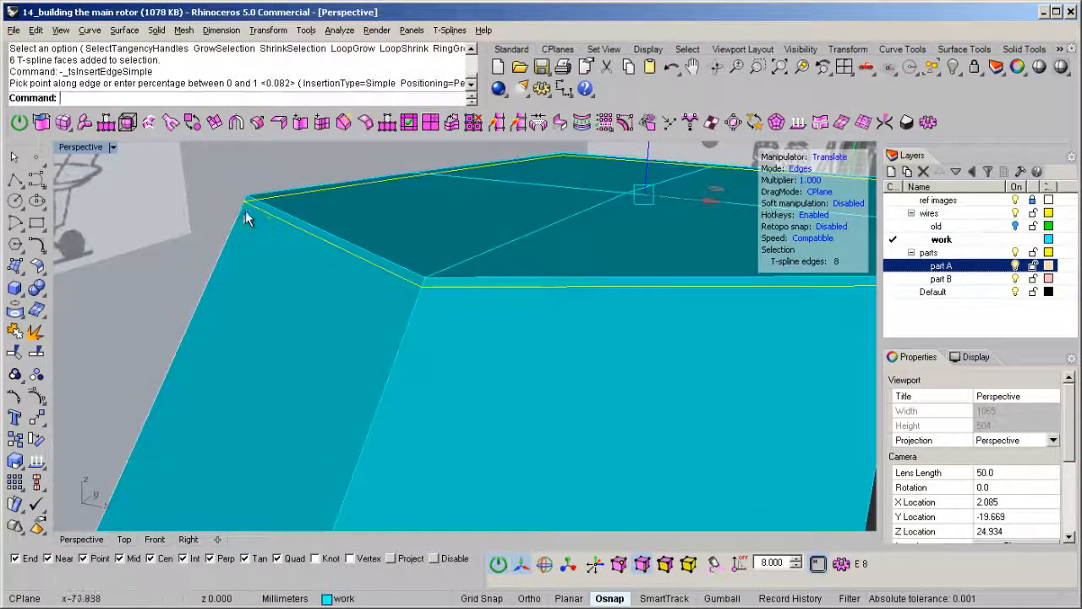
# - Switch the fairing back to smooth display, inspect its shape from several angles and clear the edge selection
pyautogui.scroll(-4, 233, 228)
pyautogui.moveTo(526, 274); pyautogui.dragTo(361, 296, button='right')
pyautogui.scroll(-4, 375, 272)
pyautogui.moveTo(175, 271); pyautogui.dragTo(339, 292, button='right')
pyautogui.moveTo(477, 269); pyautogui.dragTo(418, 286, button='right')
pyautogui.press('b')
pyautogui.moveTo(482, 262); pyautogui.dragTo(398, 355, button='right')
pyautogui.moveTo(312, 405); pyautogui.dragTo(518, 351, button='right')
pyautogui.press('Escape')
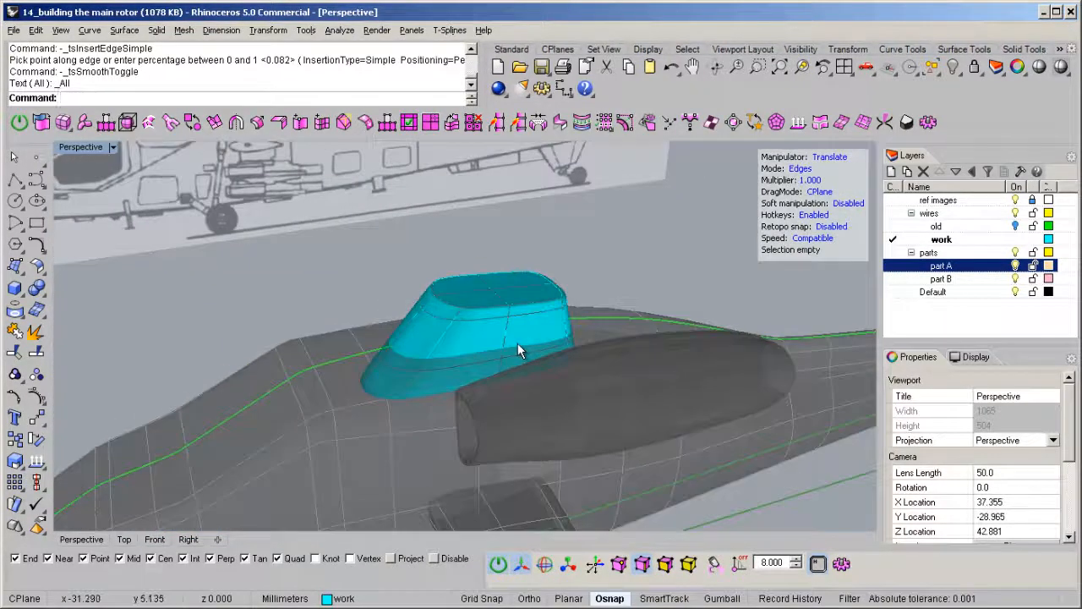
# - Unlock all the locked helicopter parts and switch T-Splines selection back to whole objects
pyautogui.hotkey('ctrl', 'alt', 'l')
pyautogui.moveTo(606, 353); pyautogui.dragTo(471, 351, button='right')
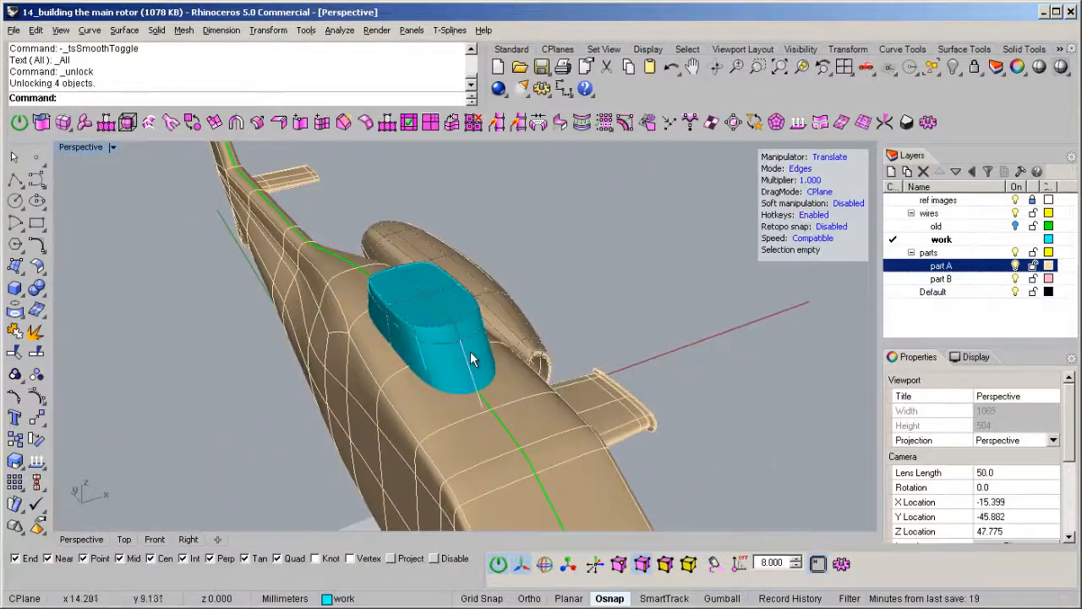
pyautogui.click(470, 351)
pyautogui.click(424, 330)
pyautogui.press('Escape')
pyautogui.press('f')
# - Move the mast fairing onto the part A layer and rename that layer body
pyautogui.click(397, 317)
pyautogui.click(440, 379)
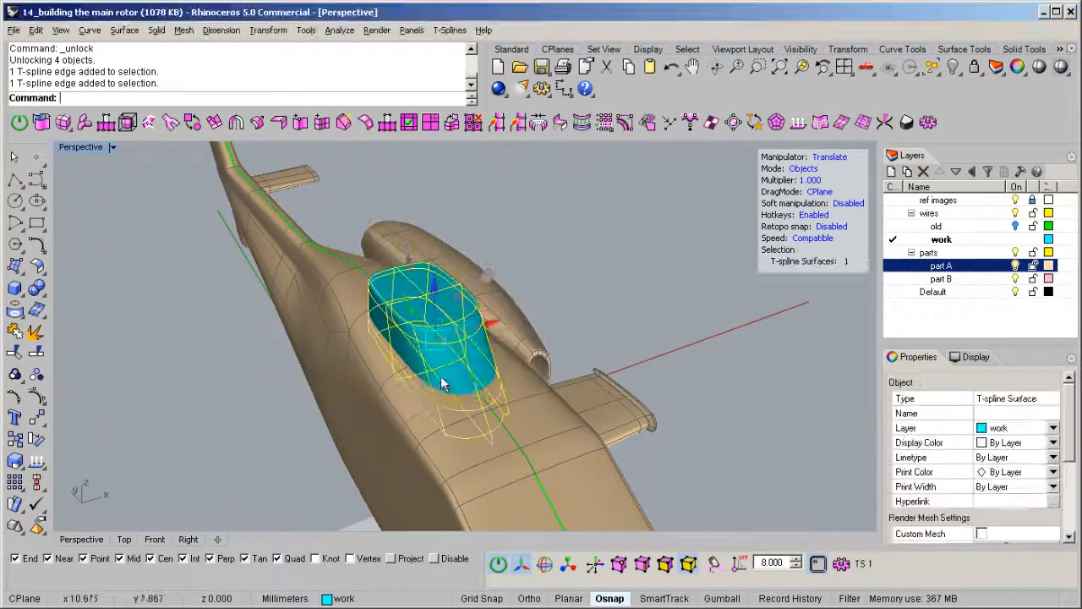
pyautogui.rightClick(959, 267)
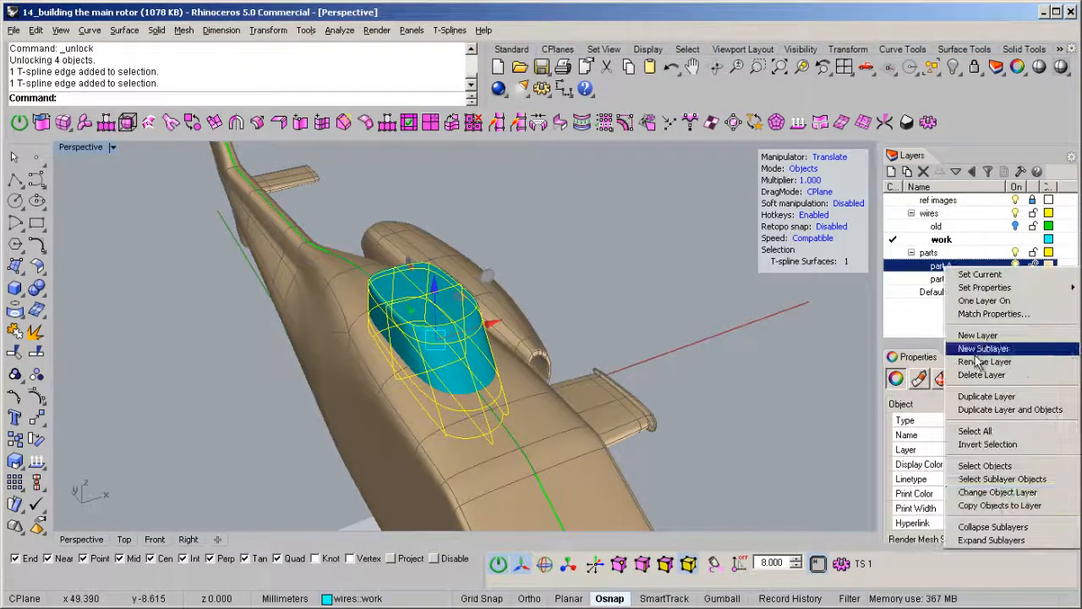
pyautogui.click(998, 500)
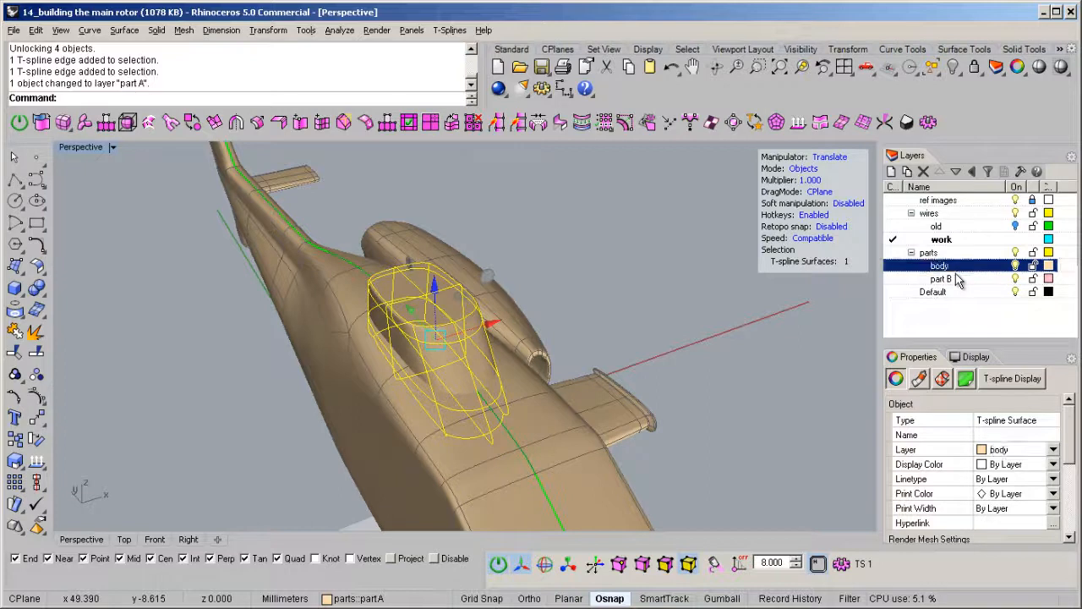
# - Delete the part B layer, deselect the fairing and return to the four-viewport layout
pyautogui.click(970, 282)
pyautogui.press('Delete')
pyautogui.moveTo(524, 325); pyautogui.dragTo(553, 261, button='right')
pyautogui.press('Escape')
pyautogui.moveTo(436, 355); pyautogui.dragTo(512, 292, button='right')
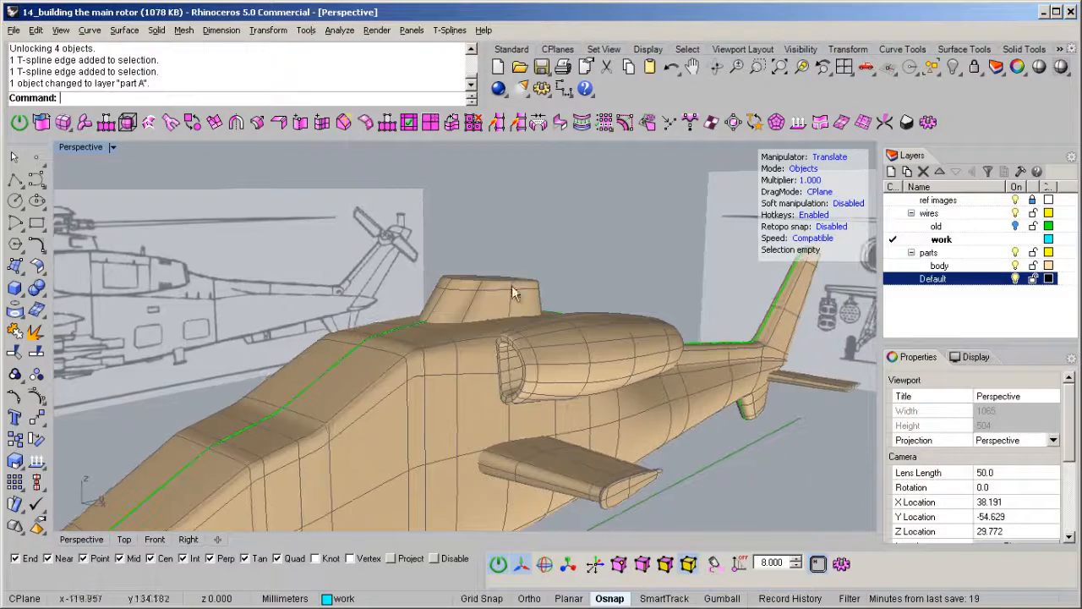
pyautogui.doubleClick(71, 146)
pyautogui.moveTo(646, 454); pyautogui.dragTo(647, 433, button='right')
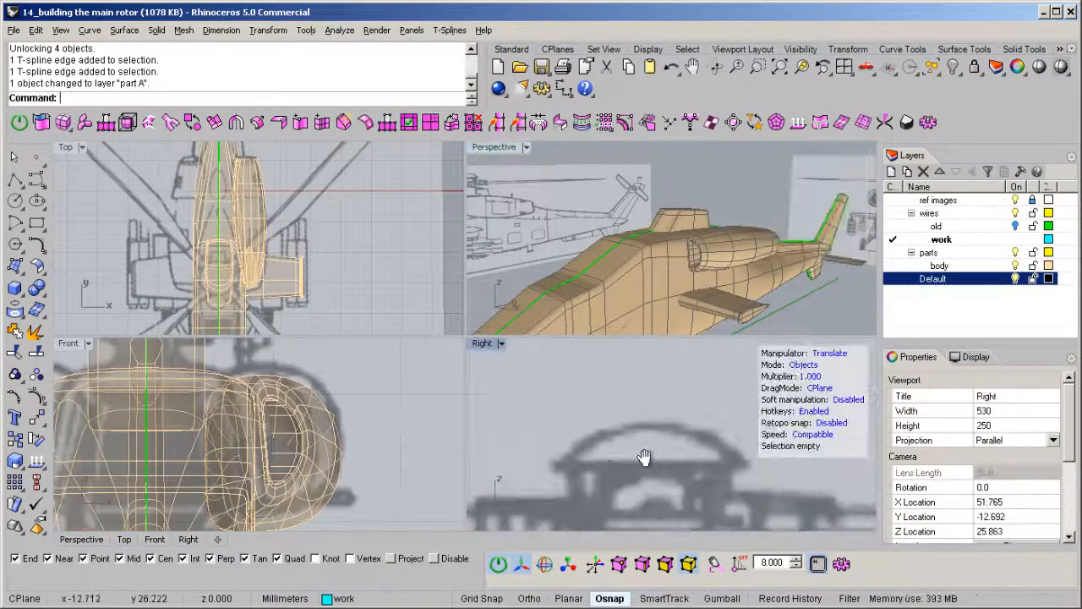
pyautogui.middleClick(661, 434)
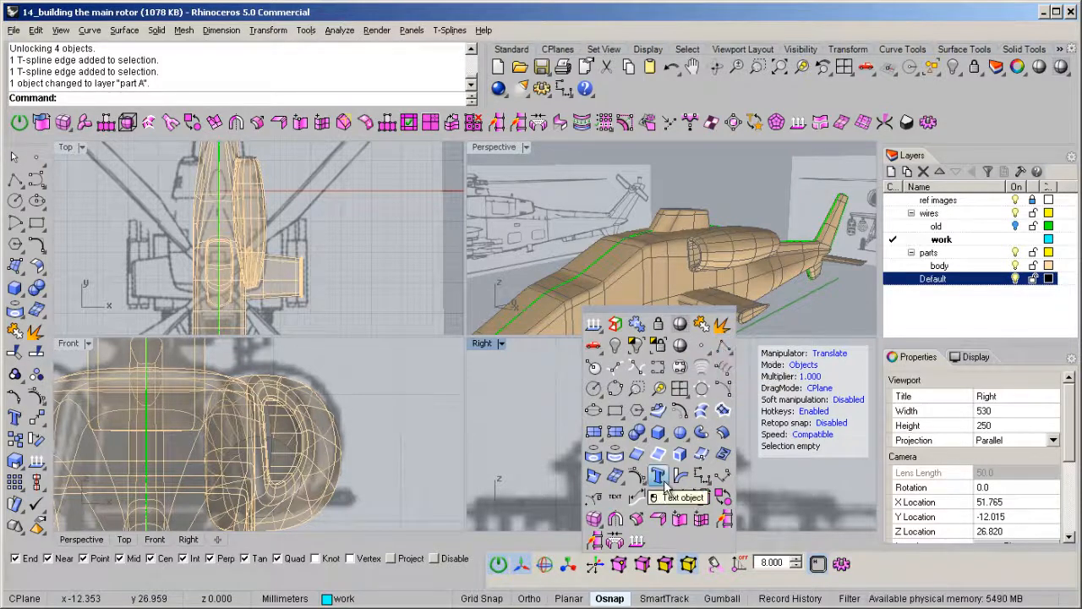
pyautogui.click(593, 389)
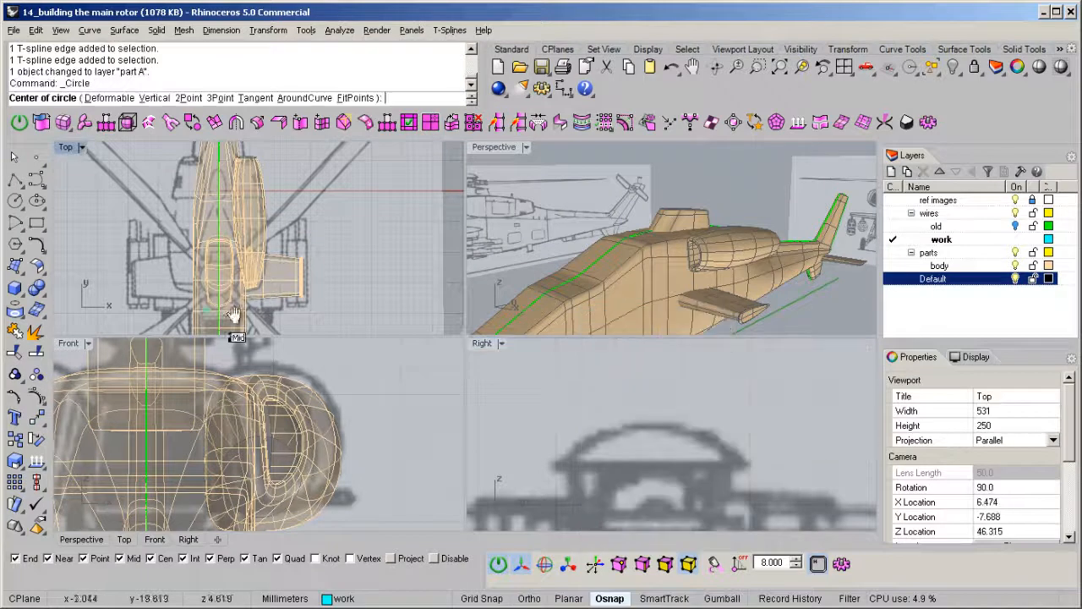
pyautogui.scroll(5, 279, 241)
pyautogui.scroll(-3, 281, 236)
pyautogui.press('F4')
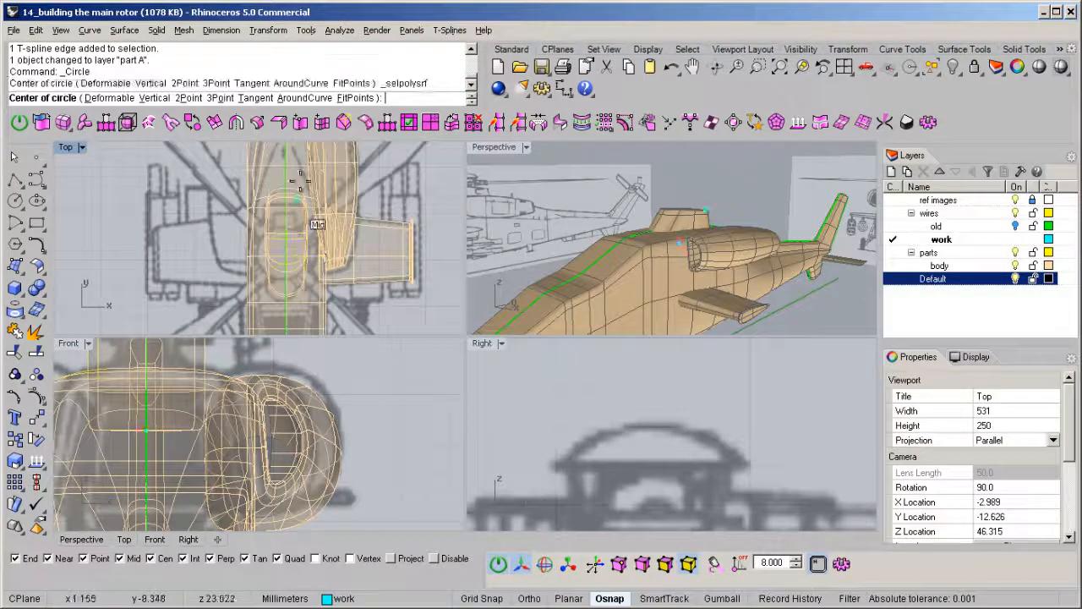
pyautogui.scroll(-7, 285, 221)
pyautogui.press('Escape')
pyautogui.press('Escape')
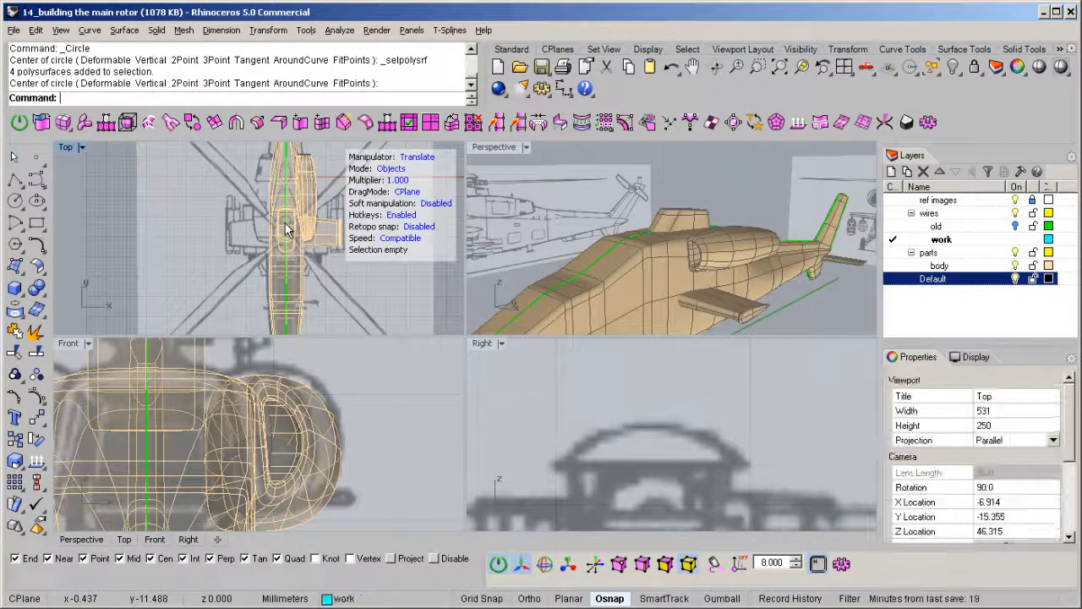
# - Draw a circle about 13 mm in diameter centred at 0,0,0 in the Top view and lock everything except it
pyautogui.middleClick(287, 224)
pyautogui.click(221, 182)
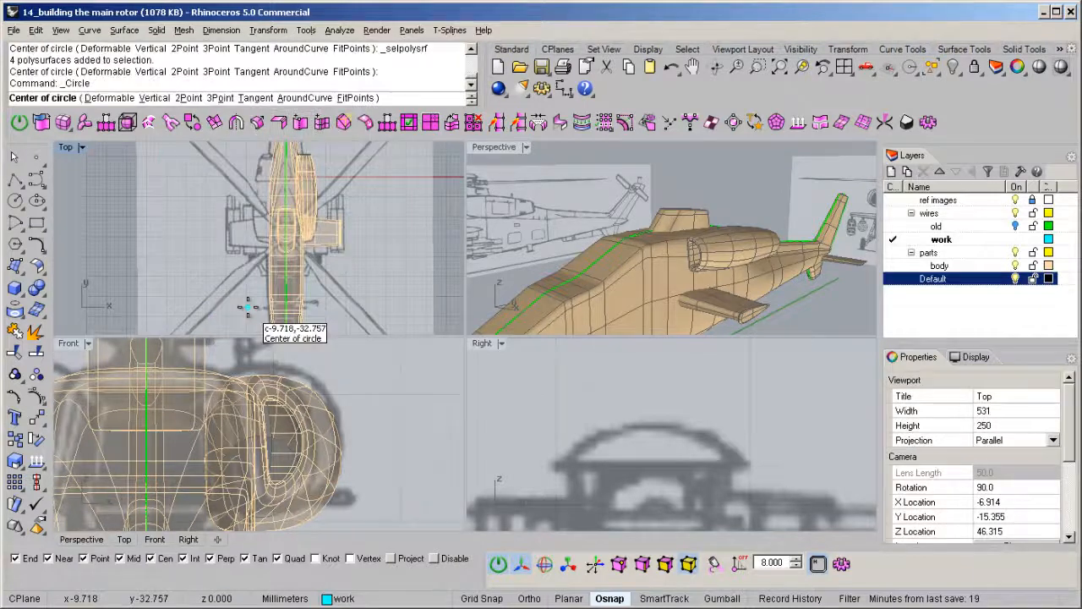
pyautogui.write('0,0,0')
pyautogui.press('Return')
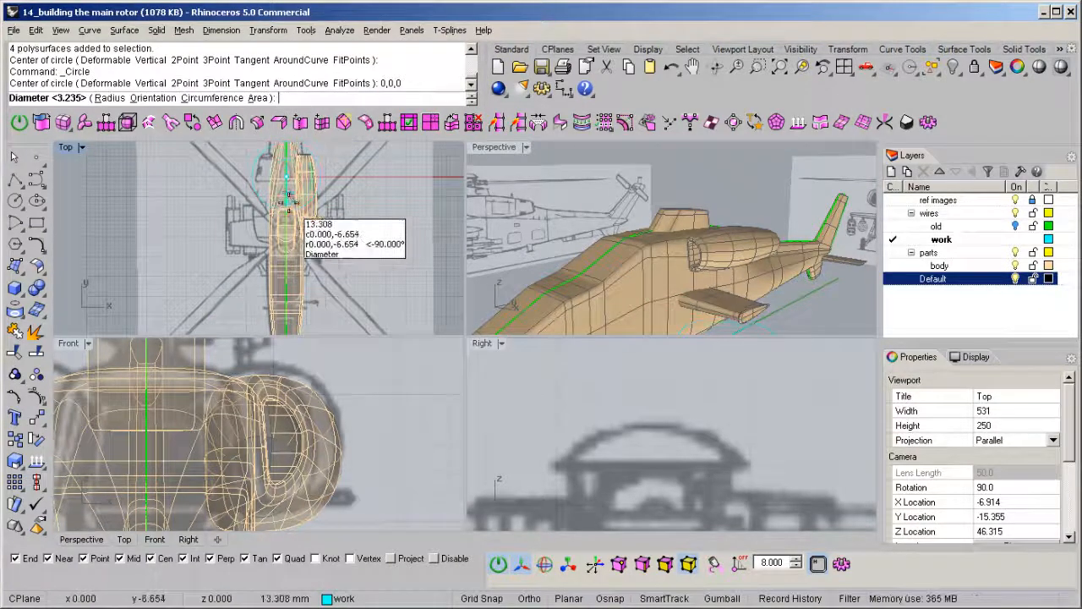
pyautogui.click(287, 200)
pyautogui.middleClick(298, 218)
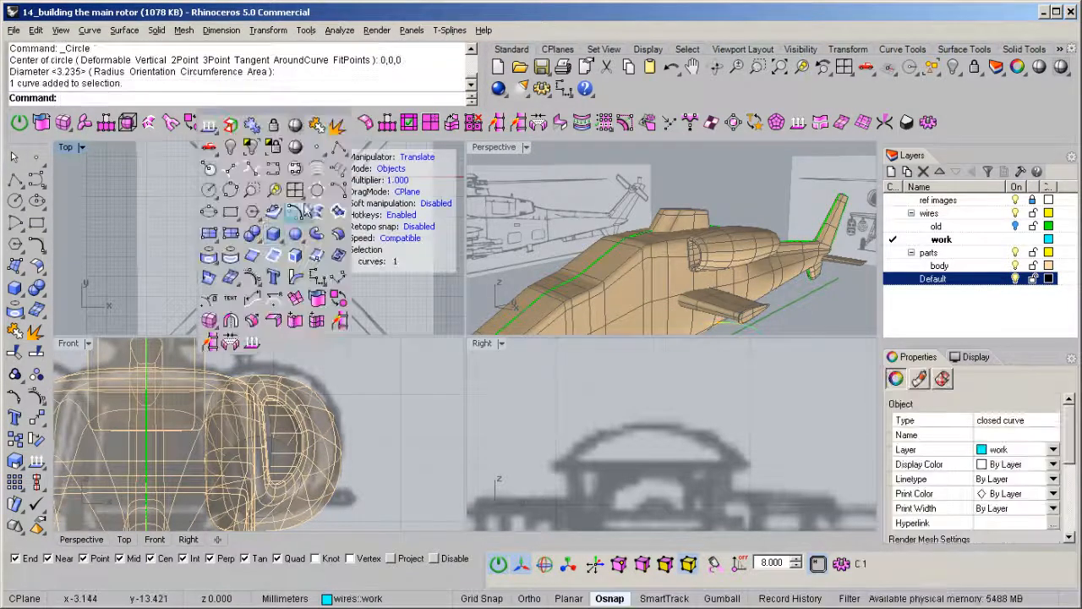
pyautogui.click(274, 147)
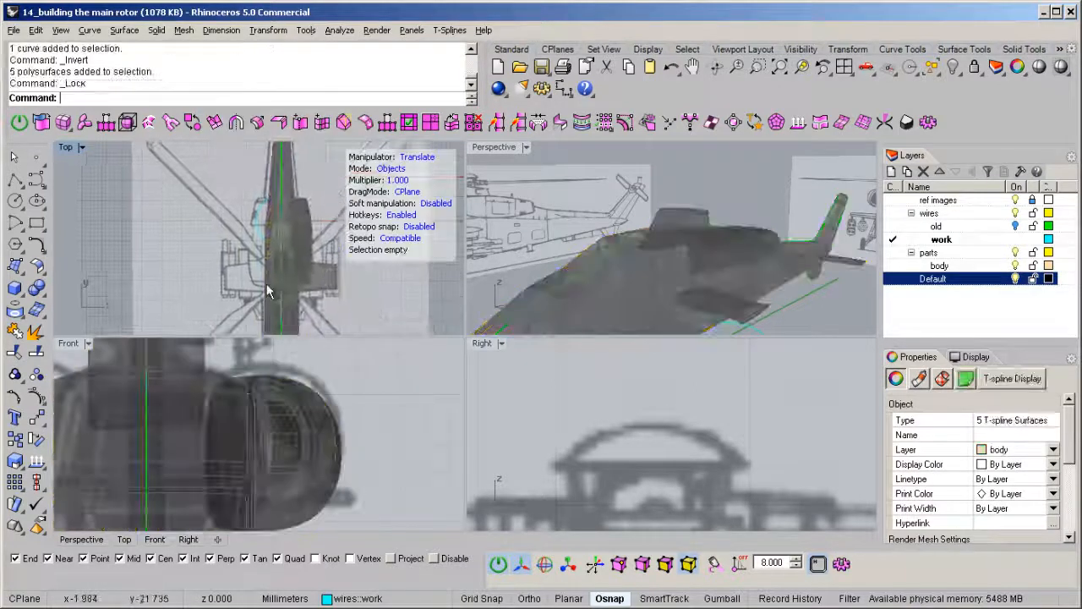
# - In the Top view, move the circle along the centreline over the mast fairing and scale it down to the round rotor cap
pyautogui.doubleClick(66, 147)
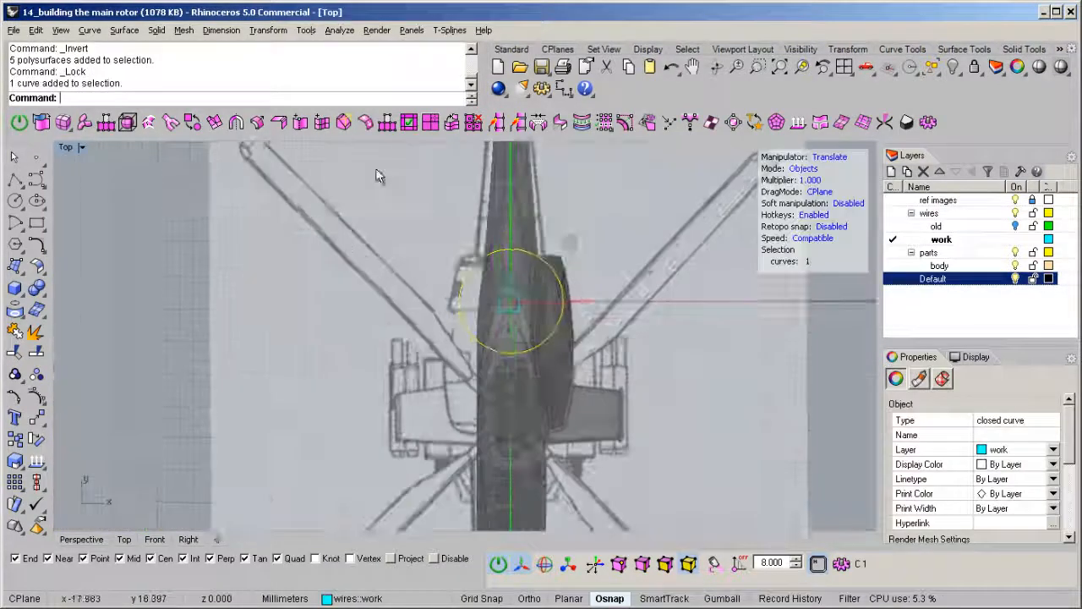
pyautogui.scroll(-4, 363, 153)
pyautogui.scroll(4, 447, 269)
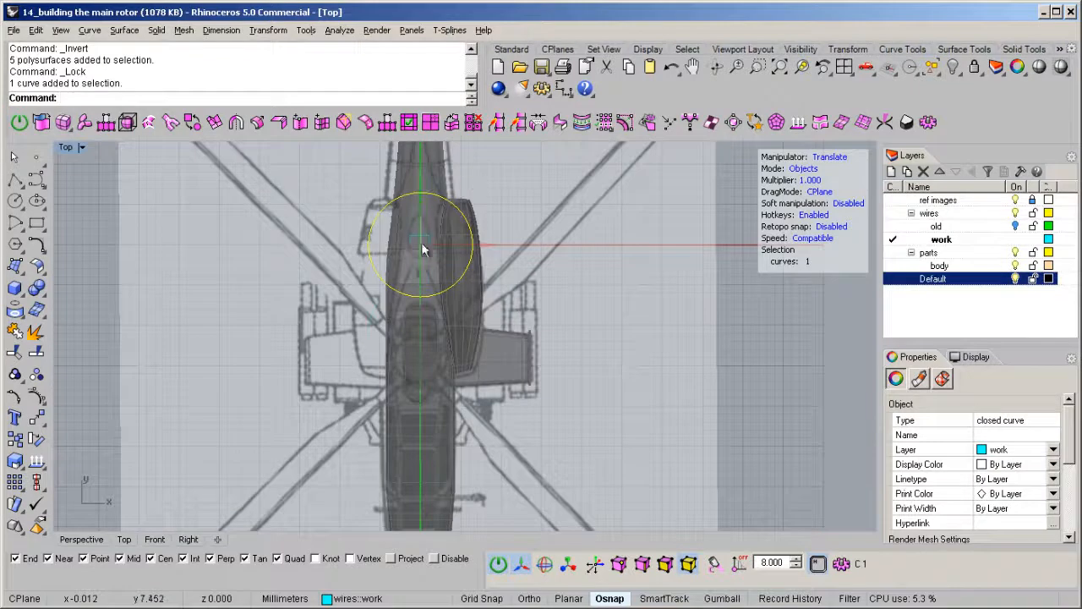
pyautogui.scroll(6, 432, 377)
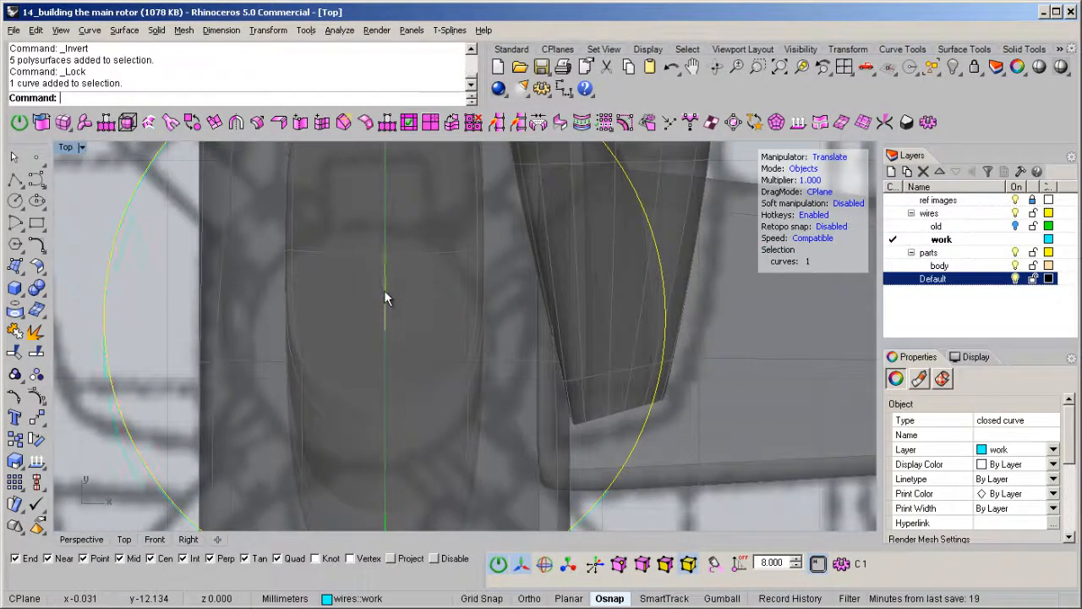
pyautogui.scroll(-3, 386, 333)
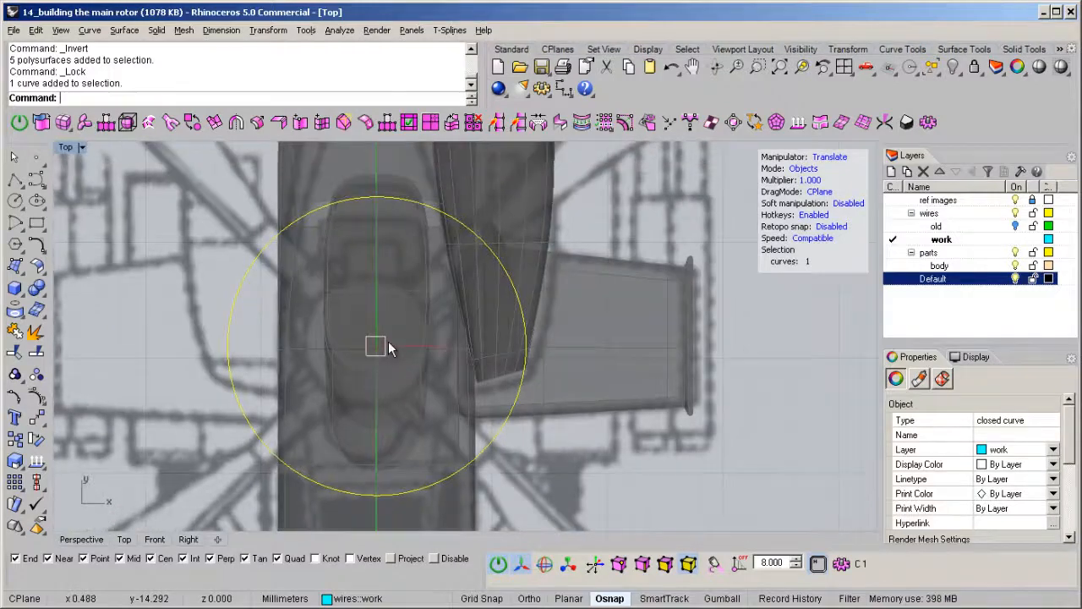
pyautogui.moveTo(296, 354); pyautogui.dragTo(370, 354)
pyautogui.scroll(4, 377, 338)
pyautogui.moveTo(468, 374); pyautogui.dragTo(479, 392, button='right')
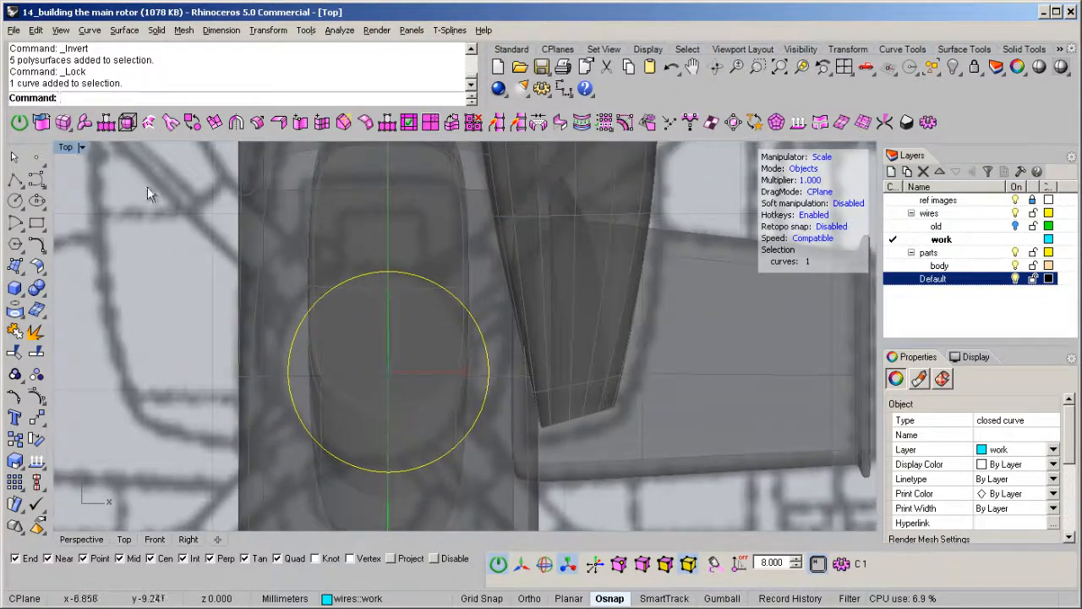
# - In the Right view, raise the circle to the base of the rotor head's dome and centre it on the mast
pyautogui.doubleClick(65, 147)
pyautogui.moveTo(649, 374); pyautogui.dragTo(659, 370, button='right')
pyautogui.press('w')
pyautogui.moveTo(627, 504); pyautogui.dragTo(627, 394)
pyautogui.scroll(5, 643, 423)
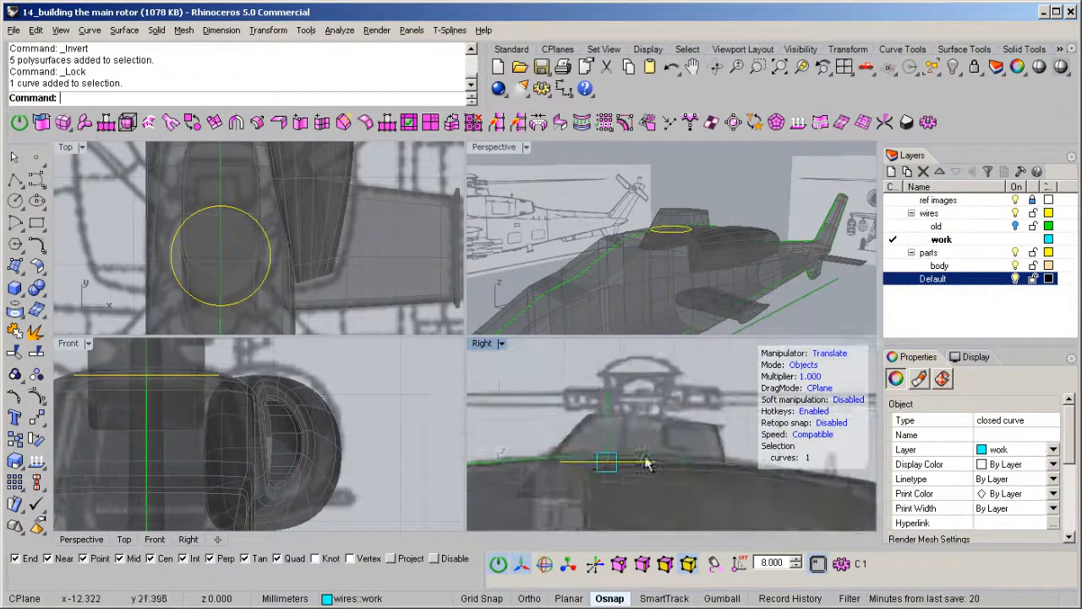
pyautogui.moveTo(691, 345); pyautogui.dragTo(695, 348)
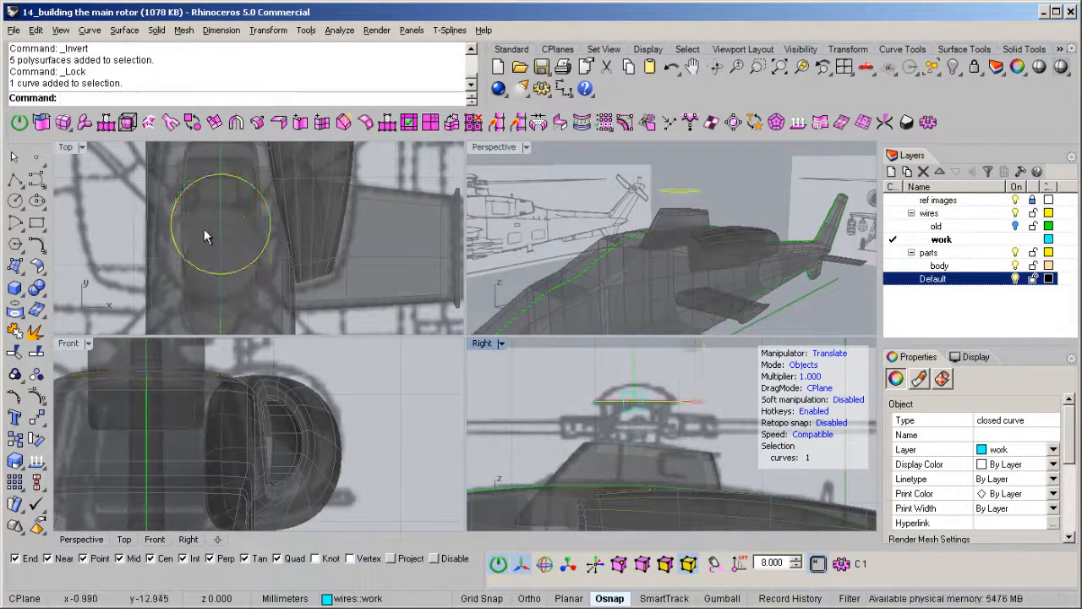
pyautogui.moveTo(654, 418); pyautogui.dragTo(656, 445, button='right')
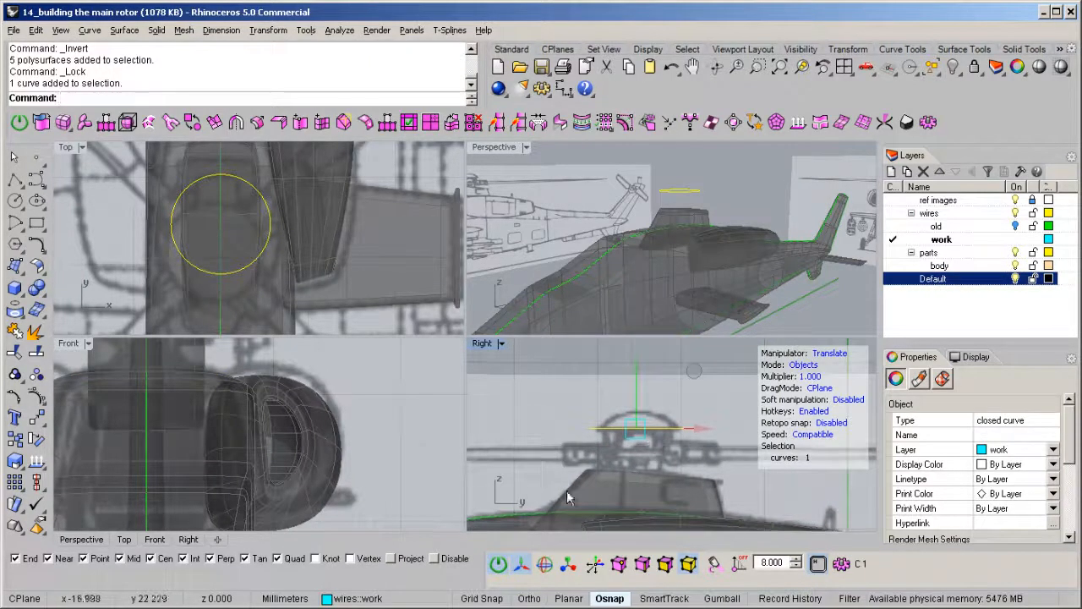
# - Examine how the circle lines up with the rotor head in the Top, Front and Right reference views
pyautogui.scroll(-6, 558, 473)
pyautogui.moveTo(604, 479); pyautogui.dragTo(628, 430, button='right')
pyautogui.scroll(-4, 246, 226)
pyautogui.scroll(-2, 244, 229)
pyautogui.moveTo(269, 267); pyautogui.dragTo(294, 256, button='right')
pyautogui.moveTo(258, 404); pyautogui.dragTo(317, 517, button='right')
pyautogui.moveTo(211, 438); pyautogui.dragTo(225, 490, button='right')
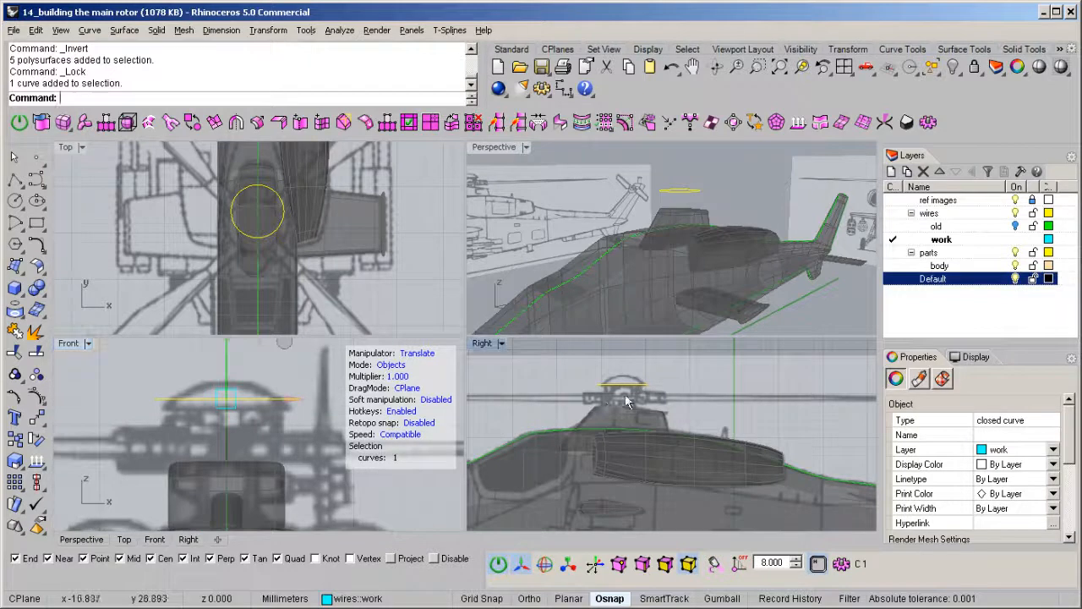
pyautogui.scroll(5, 637, 390)
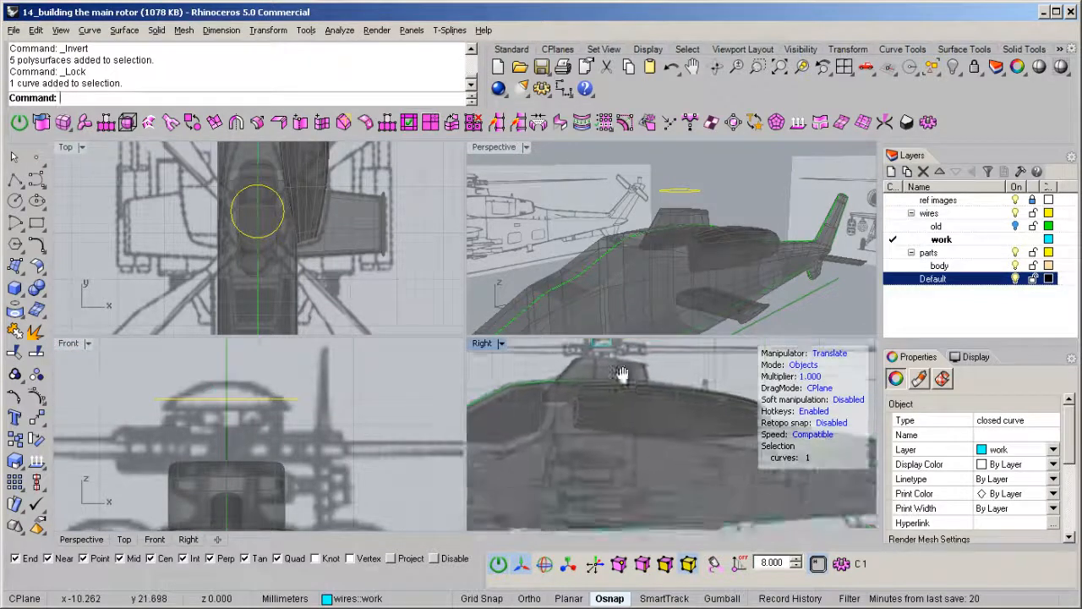
# - Create a sphere centred on the circle's centre, with its radius reaching the circle's edge
pyautogui.moveTo(622, 374); pyautogui.dragTo(624, 431, button='right')
pyautogui.scroll(4, 621, 431)
pyautogui.moveTo(557, 378); pyautogui.dragTo(622, 383, button='right')
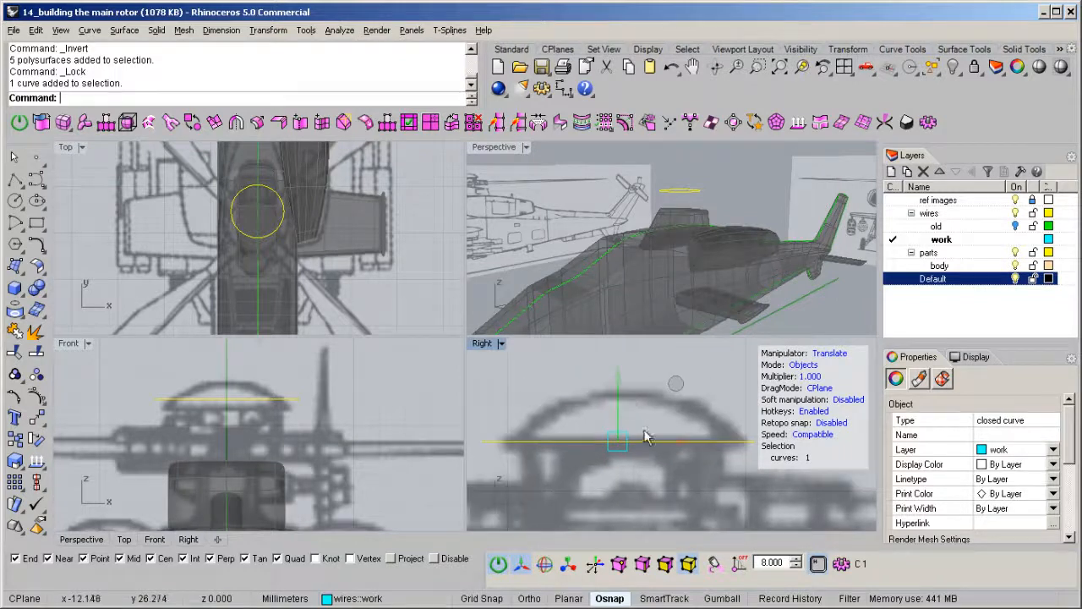
pyautogui.moveTo(701, 190); pyautogui.dragTo(625, 366, button='right')
pyautogui.moveTo(679, 203); pyautogui.dragTo(665, 229, button='right')
pyautogui.middleClick(668, 228)
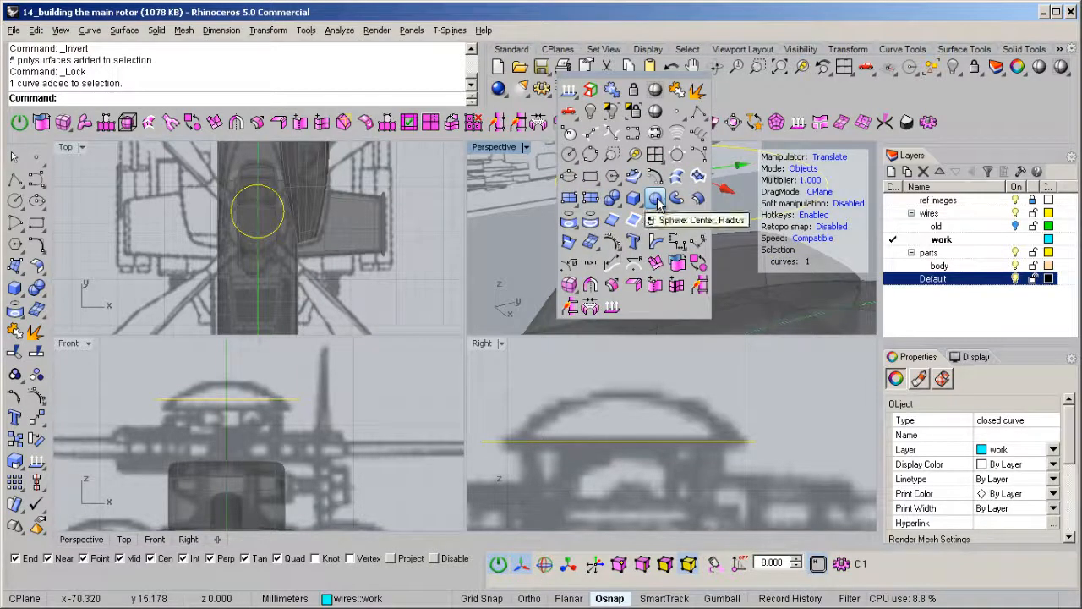
pyautogui.click(658, 202)
pyautogui.click(619, 441)
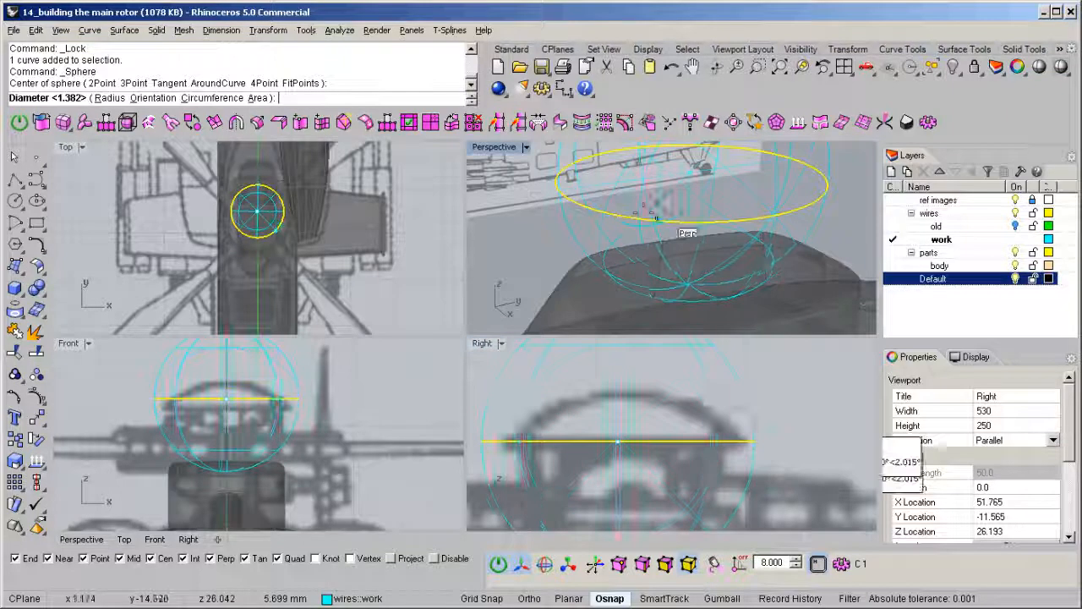
pyautogui.click(644, 211)
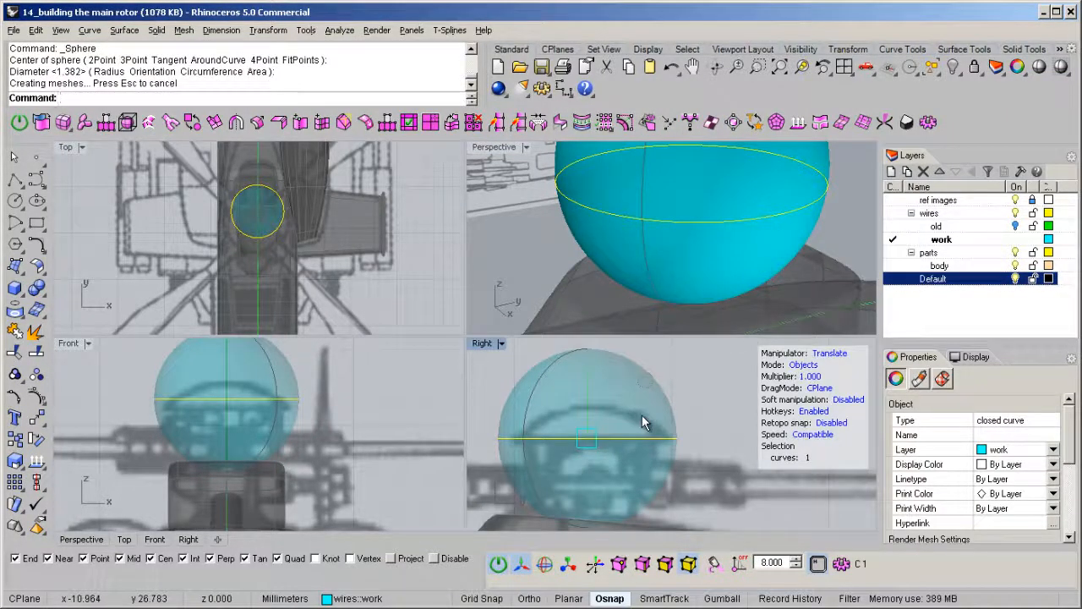
# - Split the sphere with the circle and delete its lower half
pyautogui.click(670, 190)
pyautogui.moveTo(651, 289); pyautogui.dragTo(629, 273, button='right')
pyautogui.scroll(-4, 633, 275)
pyautogui.hotkey('ctrl', 'shift', 's')
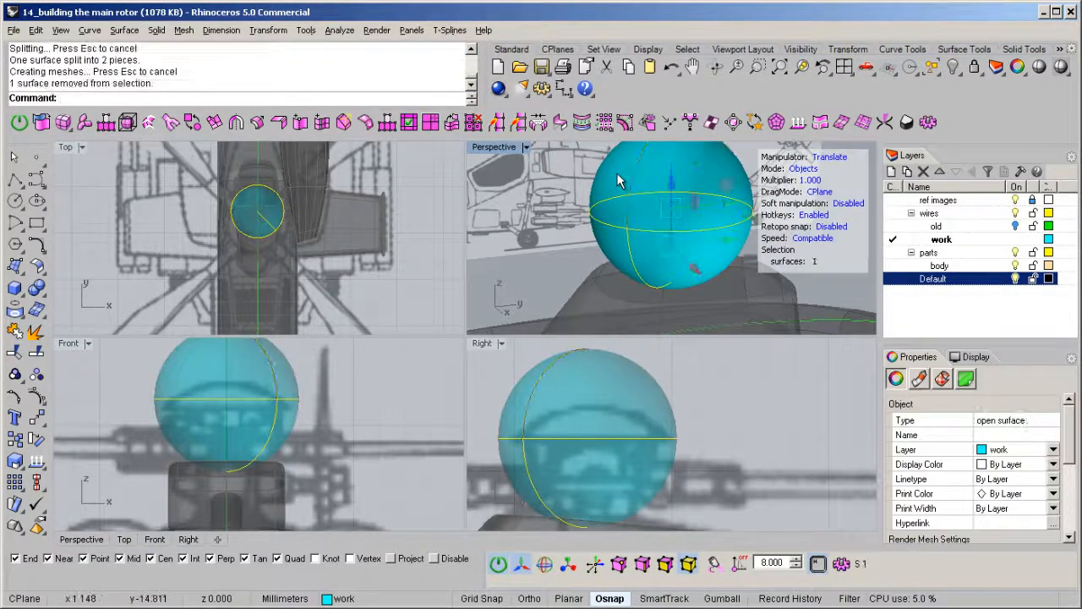
pyautogui.press('Delete')
pyautogui.moveTo(672, 254)
pyautogui.mouseDown(button='right')
pyautogui.moveTo(648, 196)
pyautogui.moveTo(652, 249)
pyautogui.mouseUp(button='right')
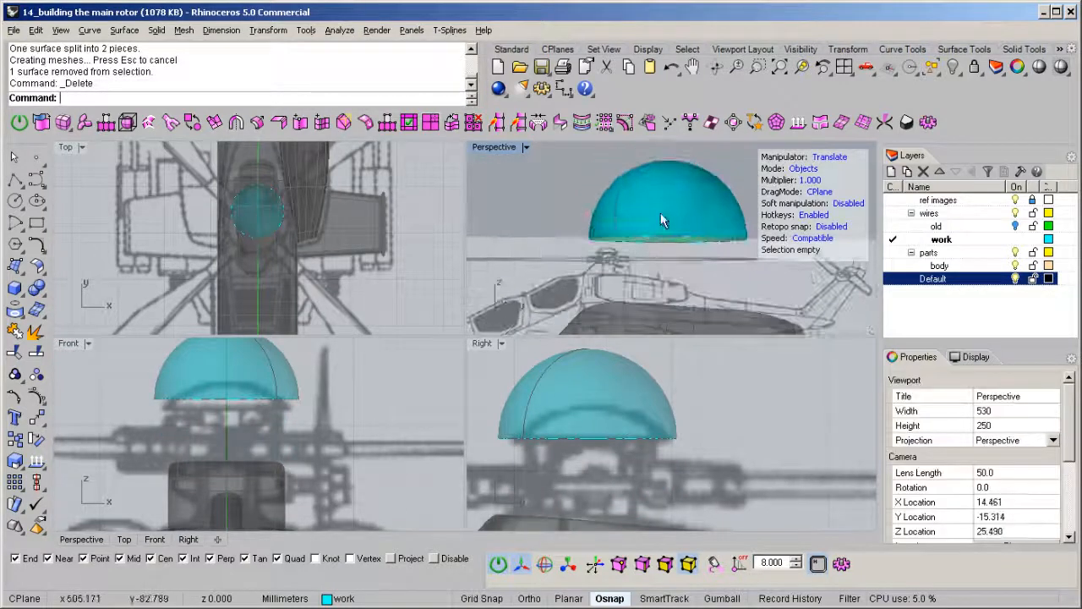
# - Scale the half-sphere vertically from its base centre to match the reference dome in the Right view, and cap its open base
pyautogui.click(666, 240)
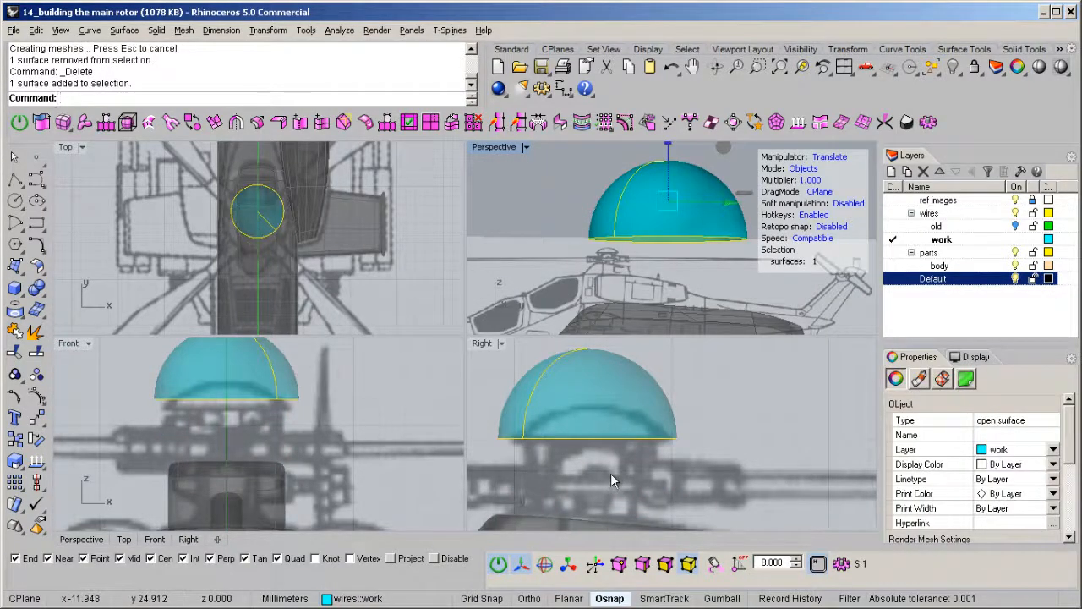
pyautogui.press('s')
pyautogui.click(587, 437)
pyautogui.moveTo(635, 411); pyautogui.dragTo(643, 453, button='right')
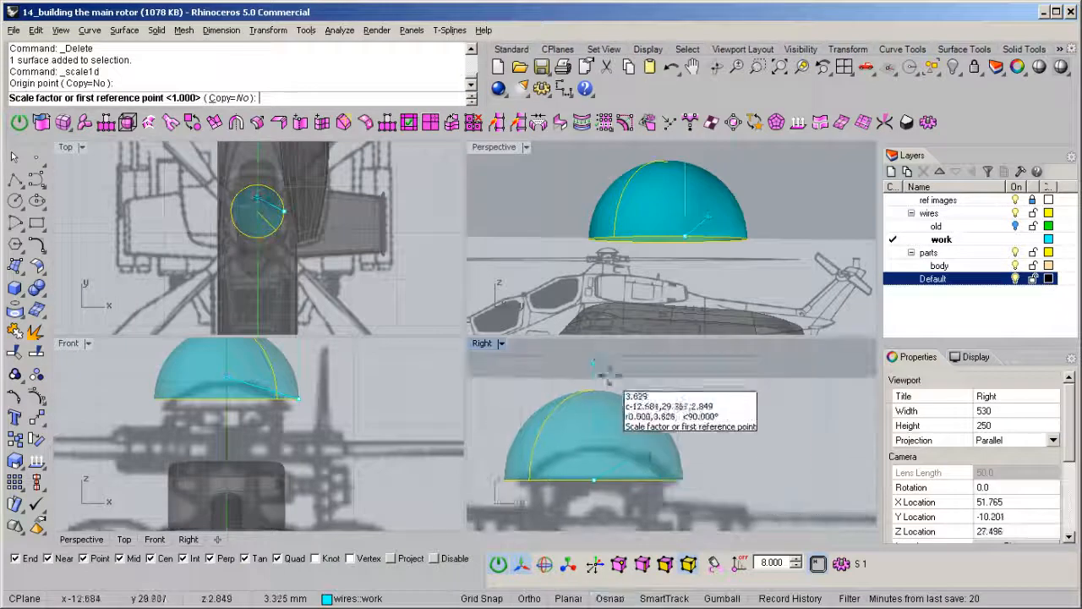
pyautogui.keyDown('shift'); pyautogui.click(604, 361); pyautogui.keyUp('shift')
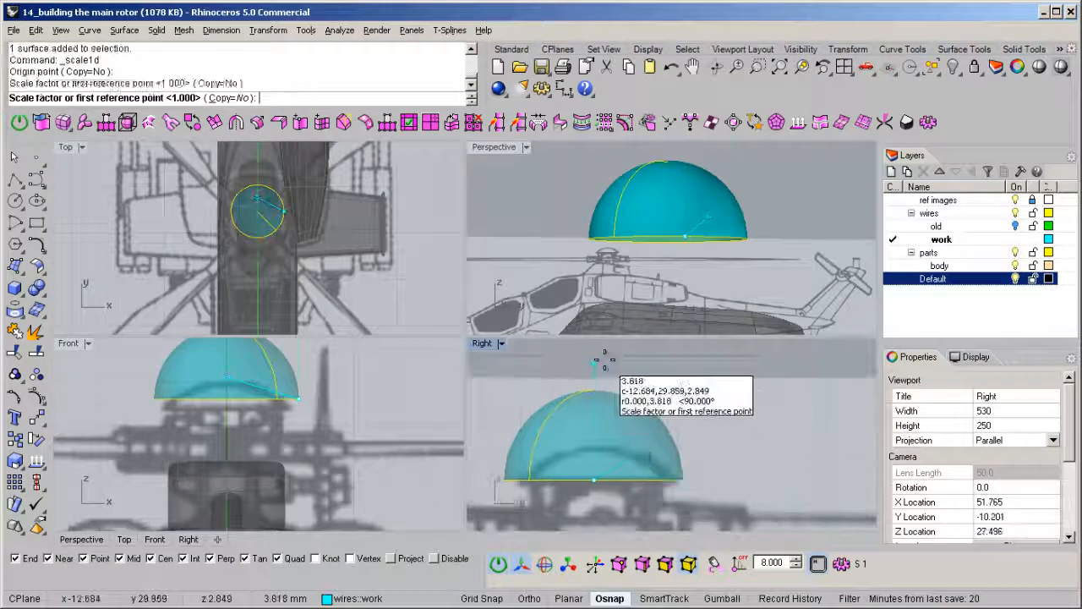
pyautogui.click(614, 417)
pyautogui.moveTo(668, 254); pyautogui.dragTo(634, 174, button='right')
pyautogui.press('c')
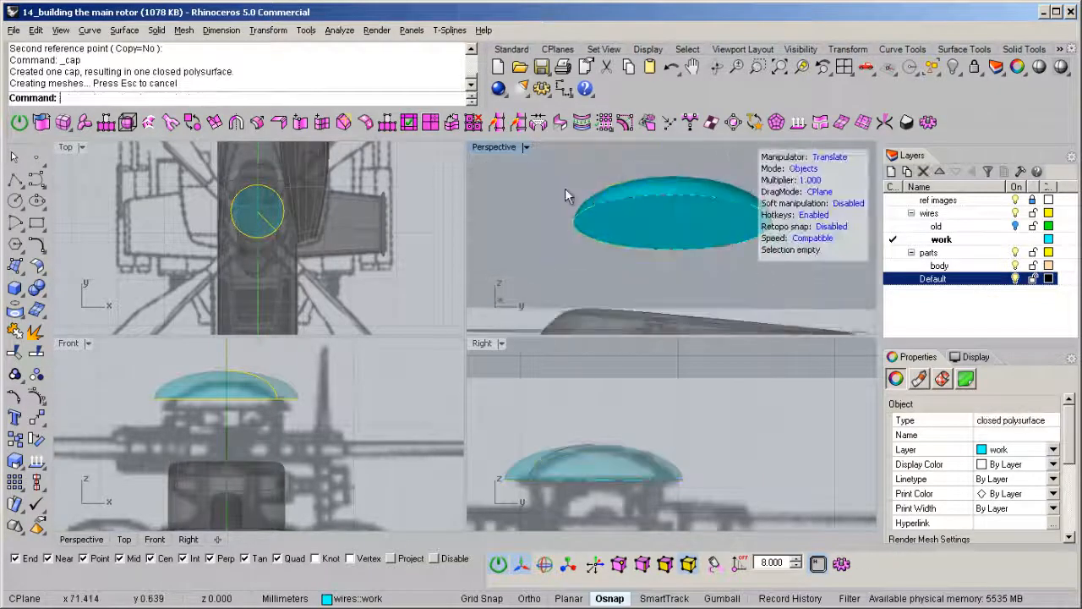
# - Delete the leftover circle around the dome's base, keeping the capped dome
pyautogui.click(565, 189)
pyautogui.moveTo(641, 173); pyautogui.dragTo(635, 227)
pyautogui.keyDown('ctrl'); pyautogui.click(661, 231); pyautogui.keyUp('ctrl')
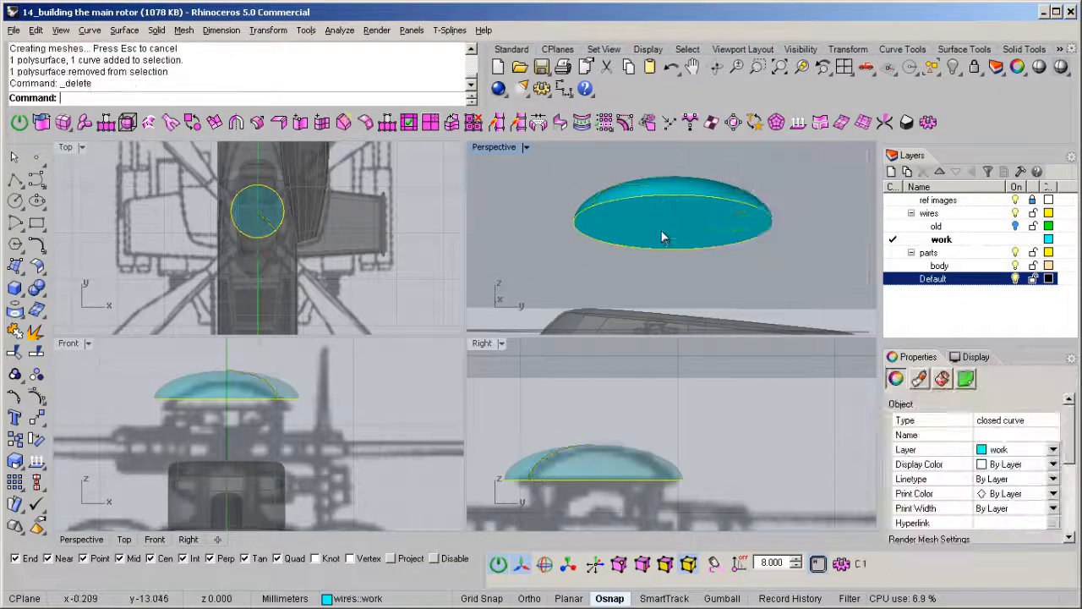
pyautogui.press('Delete')
pyautogui.moveTo(680, 224); pyautogui.dragTo(686, 224, button='right')
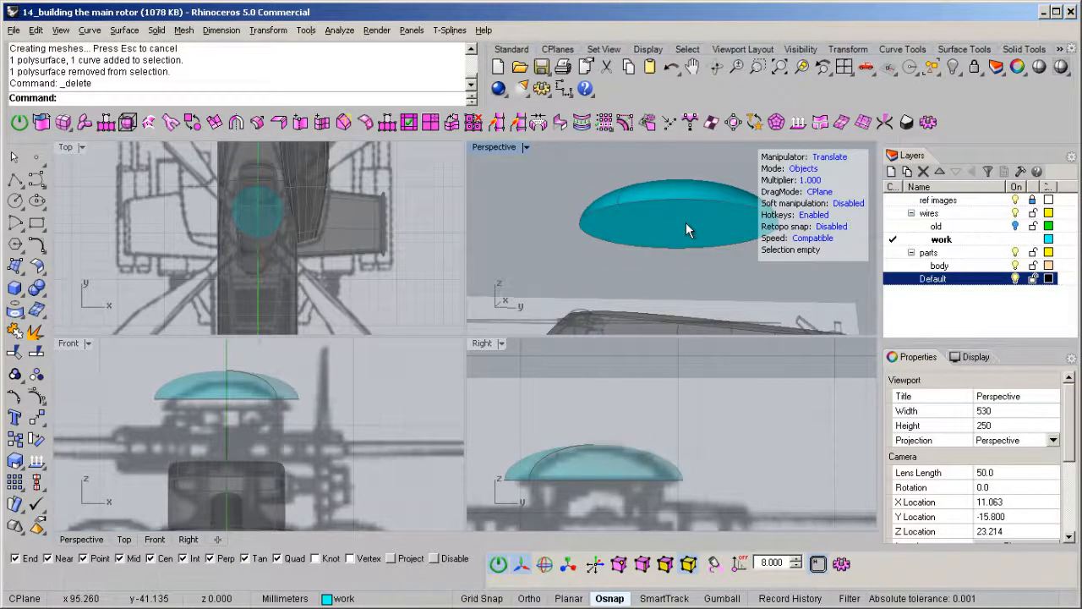
# - Try a chamfer with a distance of 0.05 on the dome's bottom edge and undo it
pyautogui.write('ChamferEdge')
pyautogui.press('Return')
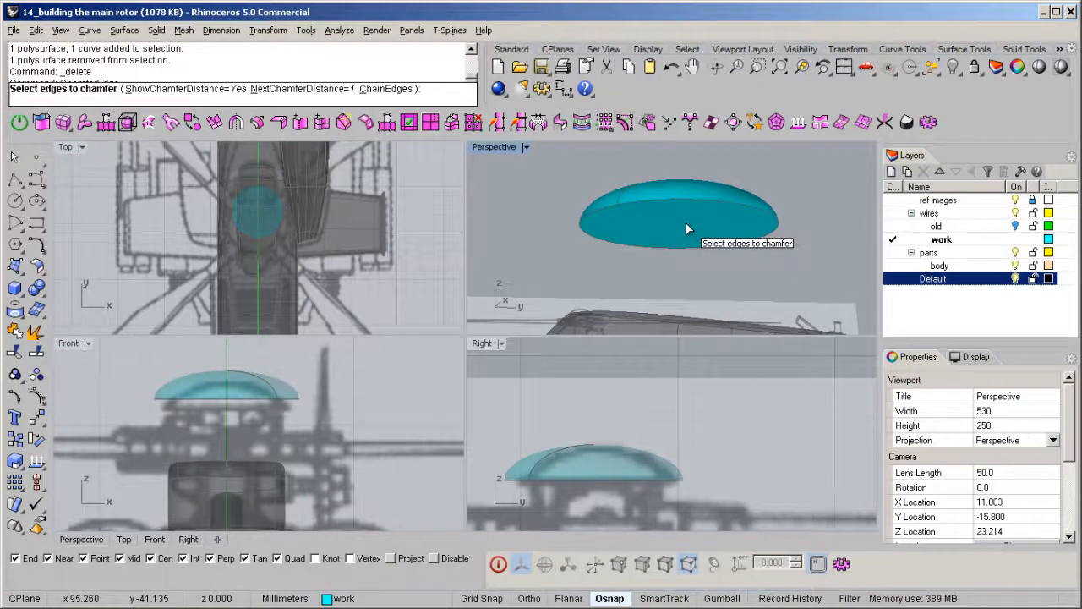
pyautogui.click(702, 198)
pyautogui.press('Return')
pyautogui.press('Return')
pyautogui.hotkey('ctrl', 'z')
pyautogui.moveTo(628, 206); pyautogui.dragTo(680, 213, button='right')
# - Chamfer the dome's bottom edge with a distance of 0.075
pyautogui.press('Return')
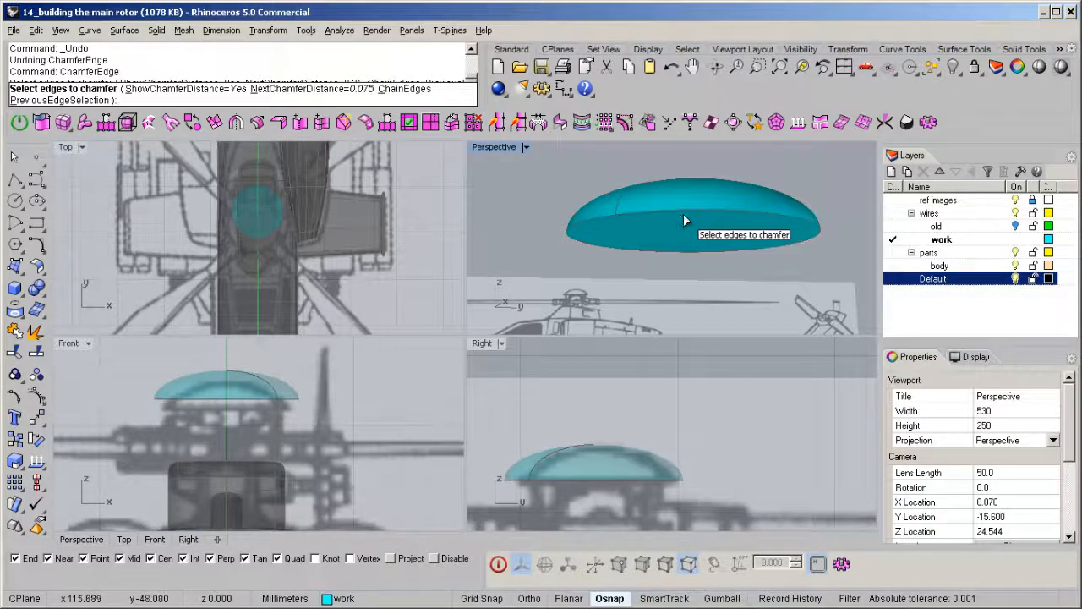
pyautogui.click(701, 212)
pyautogui.press('Return')
pyautogui.press('Return')
# - Scale the chamfered dome down uniformly with the gumball to match the width of the rotor head cap in the reference
pyautogui.moveTo(584, 225); pyautogui.dragTo(512, 503, button='right')
pyautogui.scroll(3, 251, 430)
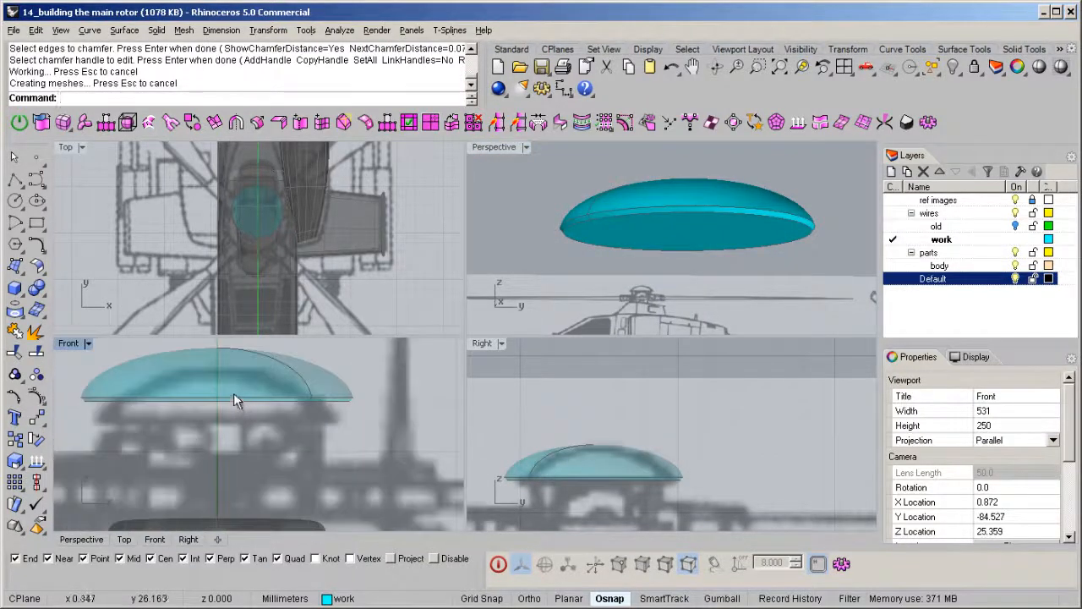
pyautogui.click(211, 391)
pyautogui.scroll(4, 254, 237)
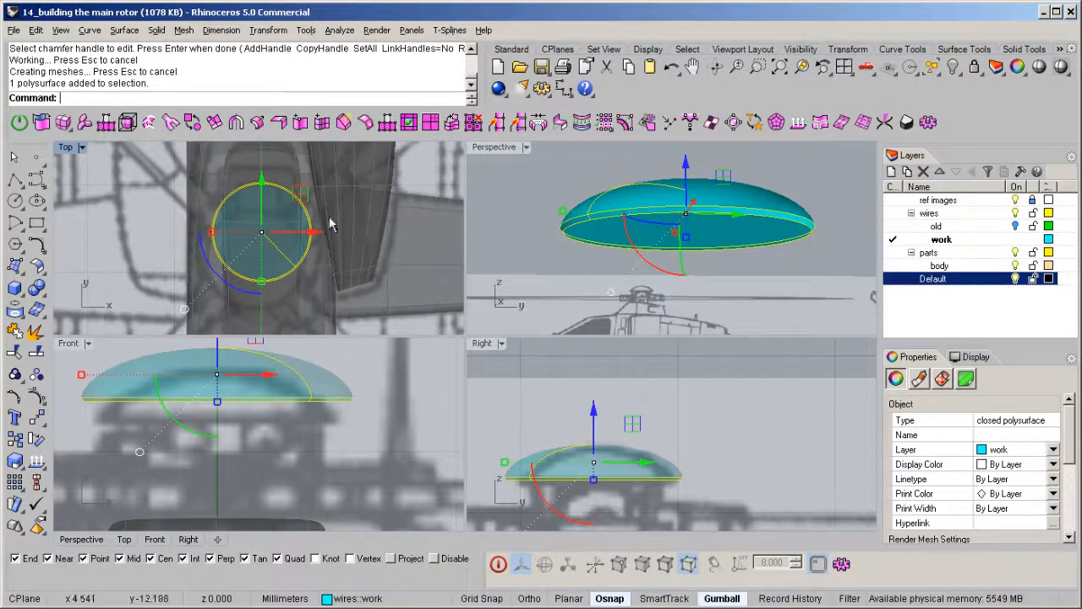
pyautogui.scroll(4, 199, 245)
pyautogui.moveTo(237, 222); pyautogui.dragTo(258, 222)
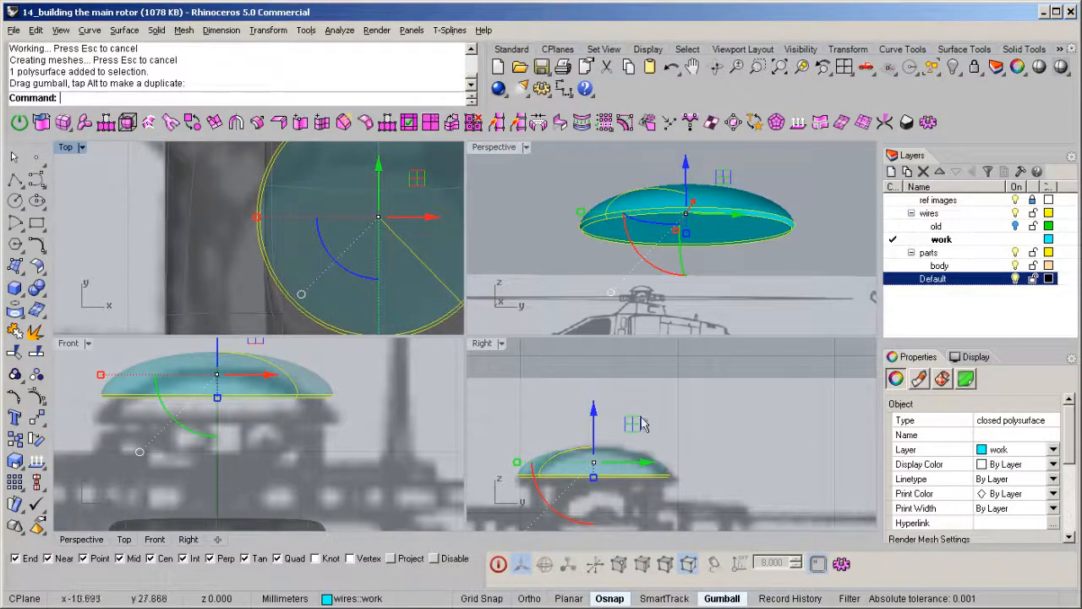
# - Examine how the scaled rotor cap sits above the mast fairing in the Right and Perspective views
pyautogui.scroll(-5, 592, 377)
pyautogui.moveTo(639, 449); pyautogui.dragTo(657, 409, button='right')
pyautogui.scroll(5, 595, 380)
pyautogui.moveTo(662, 230)
pyautogui.mouseDown(button='right')
pyautogui.moveTo(663, 247)
pyautogui.moveTo(707, 237)
pyautogui.moveTo(651, 213)
pyautogui.mouseUp(button='right')
pyautogui.scroll(-6, 666, 457)
pyautogui.moveTo(707, 493)
pyautogui.mouseDown(button='right')
pyautogui.moveTo(685, 493)
pyautogui.moveTo(691, 471)
pyautogui.moveTo(690, 487)
pyautogui.mouseUp(button='right')
pyautogui.scroll(5, 698, 182)
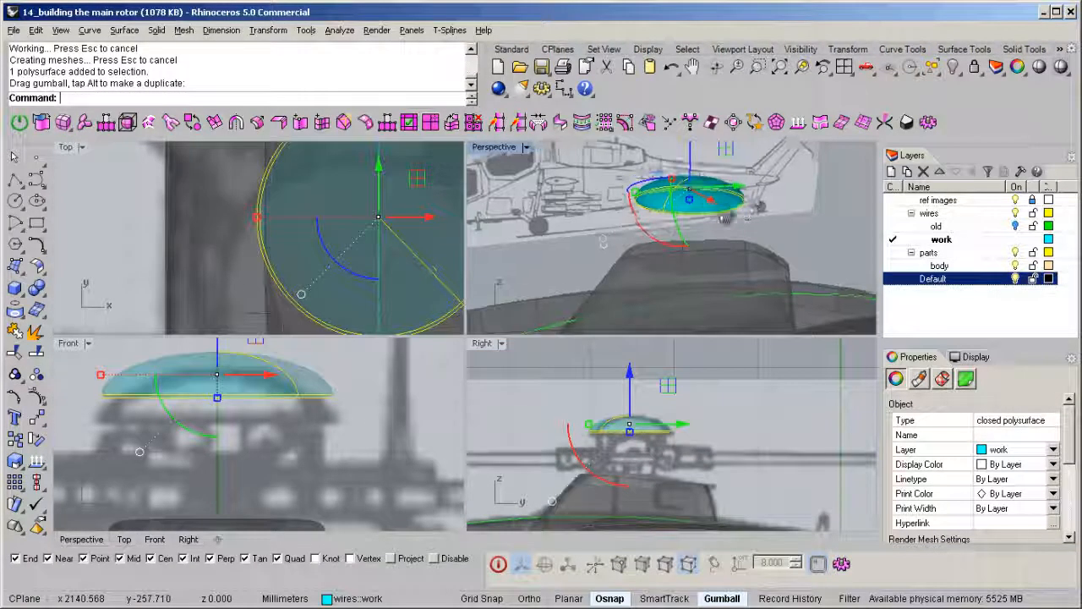
# - Draw a vertical line from the centre of the cap's underside down into the mast fairing, using the Polyline tool
pyautogui.middleClick(695, 178)
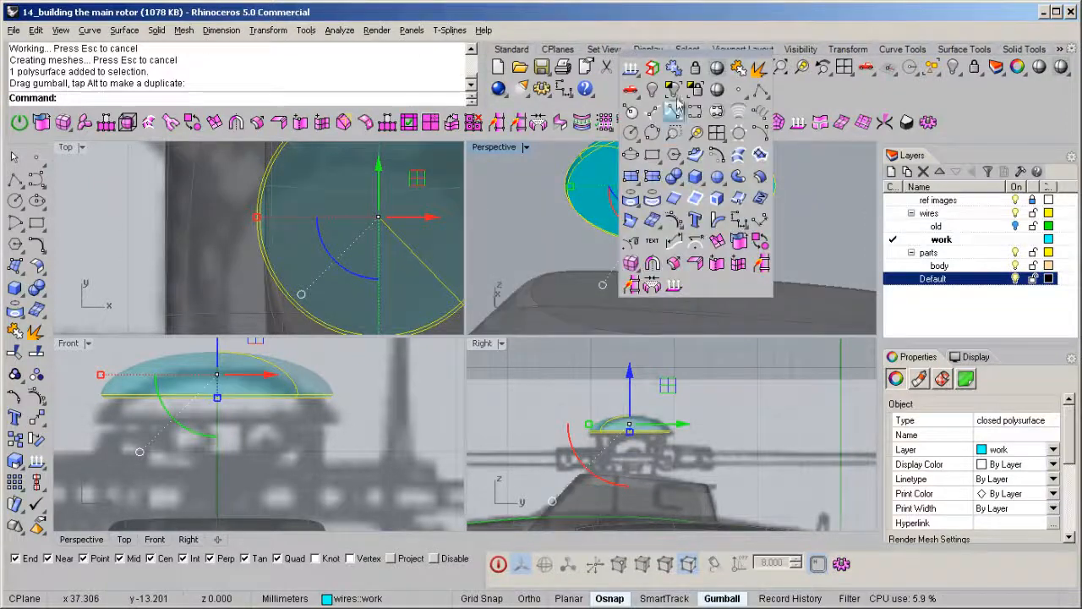
pyautogui.click(761, 93)
pyautogui.scroll(4, 718, 228)
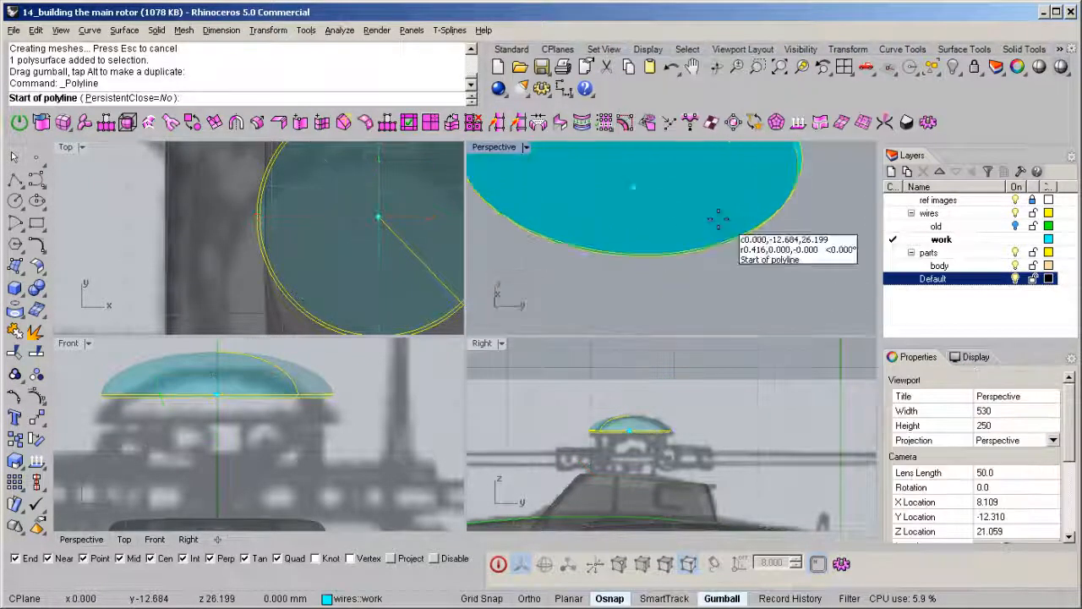
pyautogui.click(710, 242)
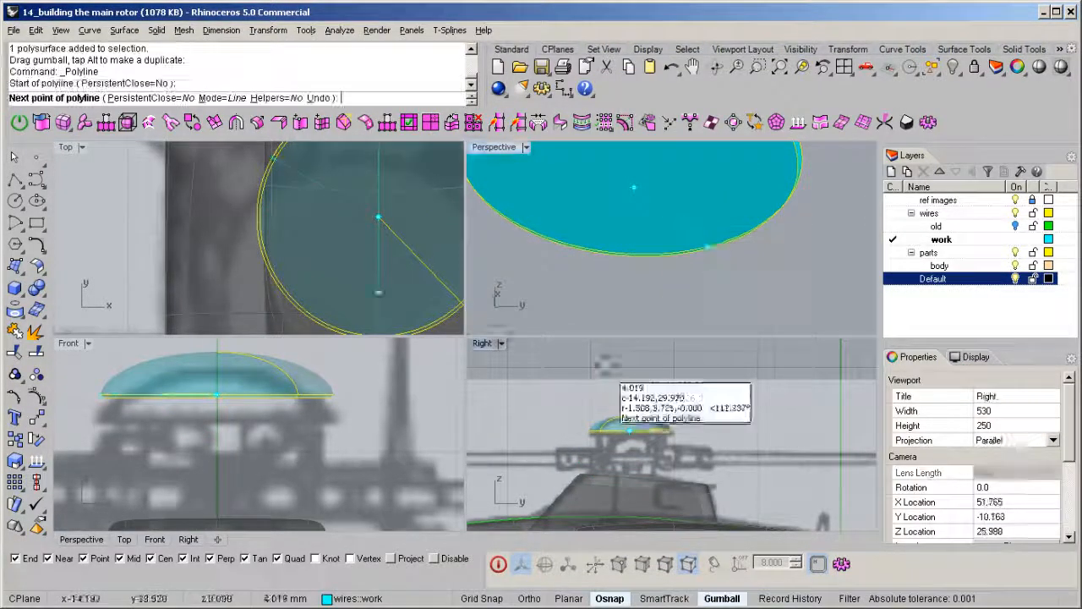
pyautogui.scroll(-4, 646, 397)
pyautogui.scroll(-4, 652, 414)
pyautogui.scroll(8, 646, 427)
pyautogui.hotkey('alt', 'shift')
pyautogui.keyDown('alt'); pyautogui.keyDown('shift'); pyautogui.click(633, 474); pyautogui.keyUp('shift'); pyautogui.keyUp('alt')
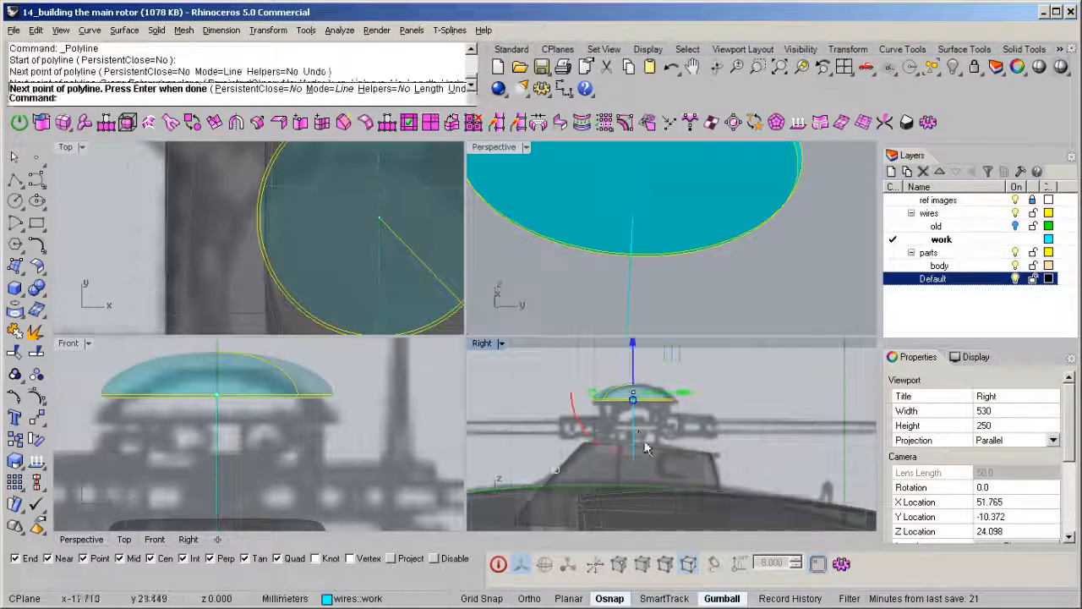
pyautogui.press('Return')
# - Place a point object at the upper end of the vertical line and delete it
pyautogui.middleClick(640, 192)
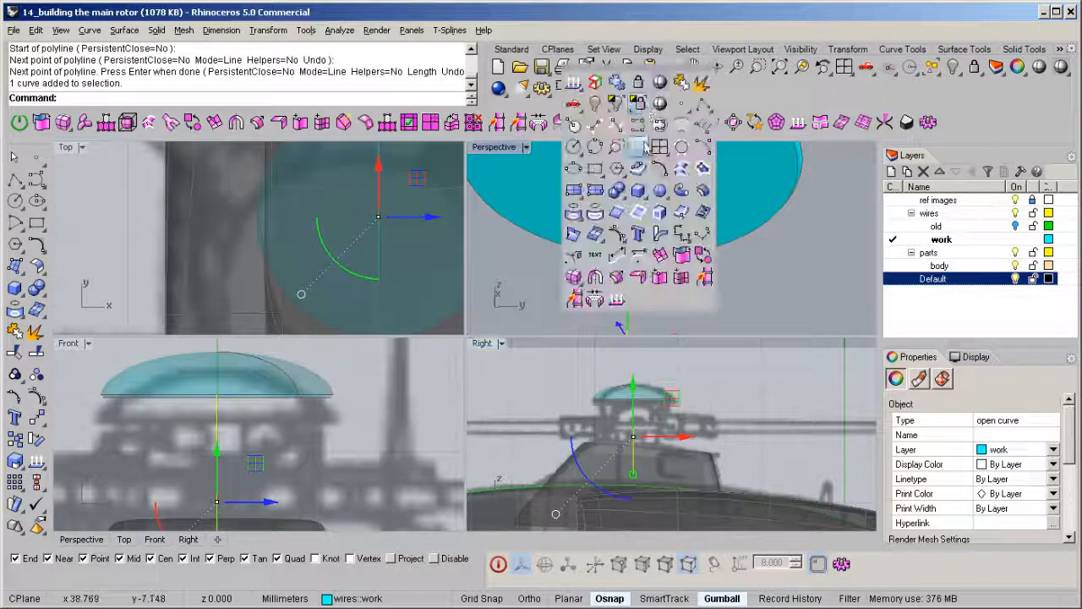
pyautogui.click(682, 103)
pyautogui.click(626, 196)
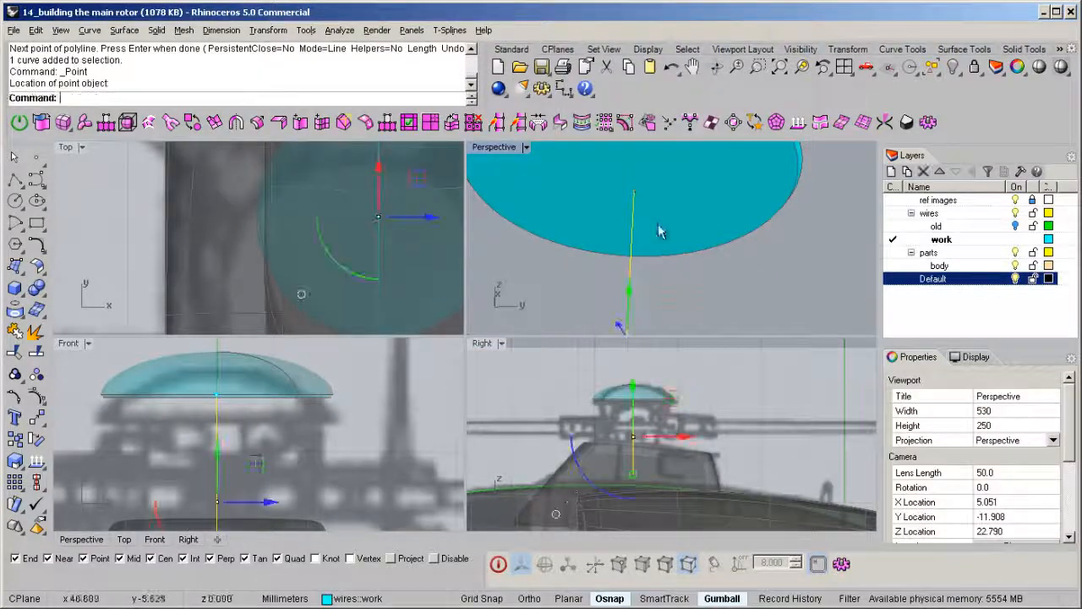
pyautogui.click(705, 288)
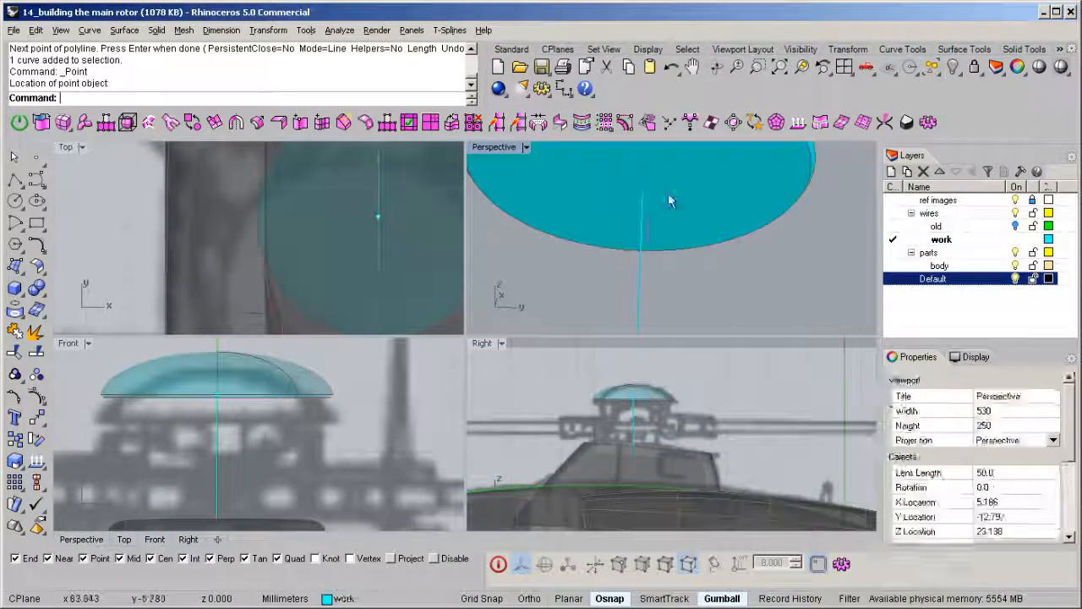
pyautogui.click(641, 189)
pyautogui.press('Delete')
# - Place a point object on the vertical line below the rotor cap
pyautogui.moveTo(641, 226); pyautogui.dragTo(652, 269, button='right')
pyautogui.click(646, 272)
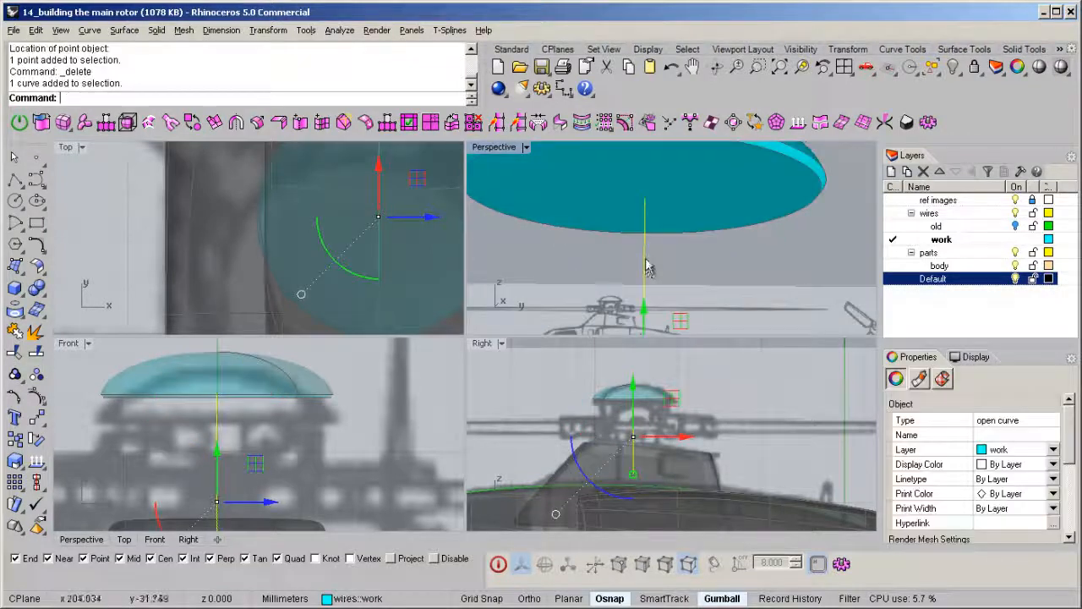
pyautogui.middleClick(652, 173)
pyautogui.click(688, 175)
pyautogui.scroll(-4, 675, 244)
pyautogui.moveTo(675, 244); pyautogui.dragTo(783, 252, button='right')
pyautogui.click(783, 252)
# - Unlock all the locked objects and maximize the Perspective view
pyautogui.scroll(-5, 744, 262)
pyautogui.moveTo(683, 237); pyautogui.dragTo(676, 264, button='right')
pyautogui.scroll(-5, 657, 195)
pyautogui.moveTo(657, 194)
pyautogui.mouseDown(button='right')
pyautogui.moveTo(689, 257)
pyautogui.moveTo(700, 212)
pyautogui.moveTo(632, 213)
pyautogui.mouseUp(button='right')
pyautogui.scroll(-5, 660, 209)
pyautogui.hotkey('ctrl', 'alt', 'l')
pyautogui.doubleClick(505, 150)
# - Move the rotor cap to the body layer
pyautogui.click(469, 273)
pyautogui.rightClick(956, 268)
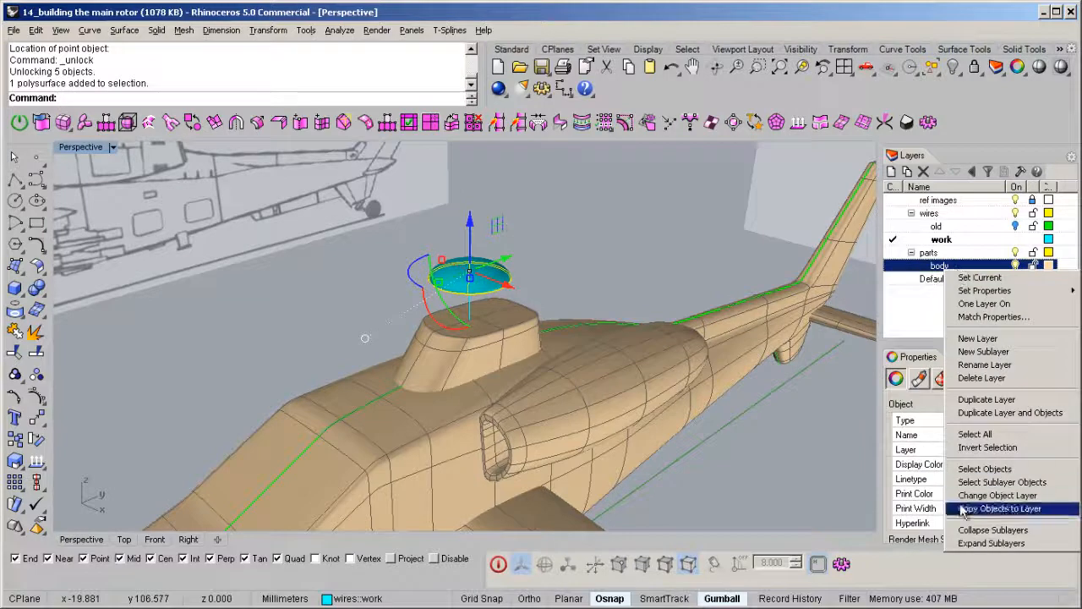
pyautogui.click(989, 496)
pyautogui.moveTo(507, 287); pyautogui.dragTo(528, 317, button='right')
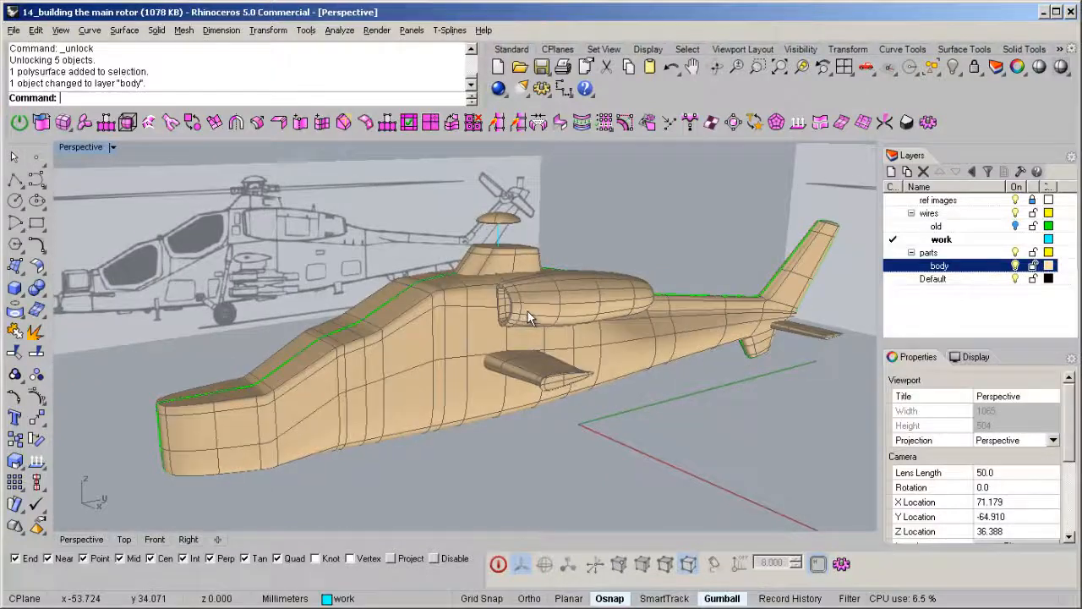